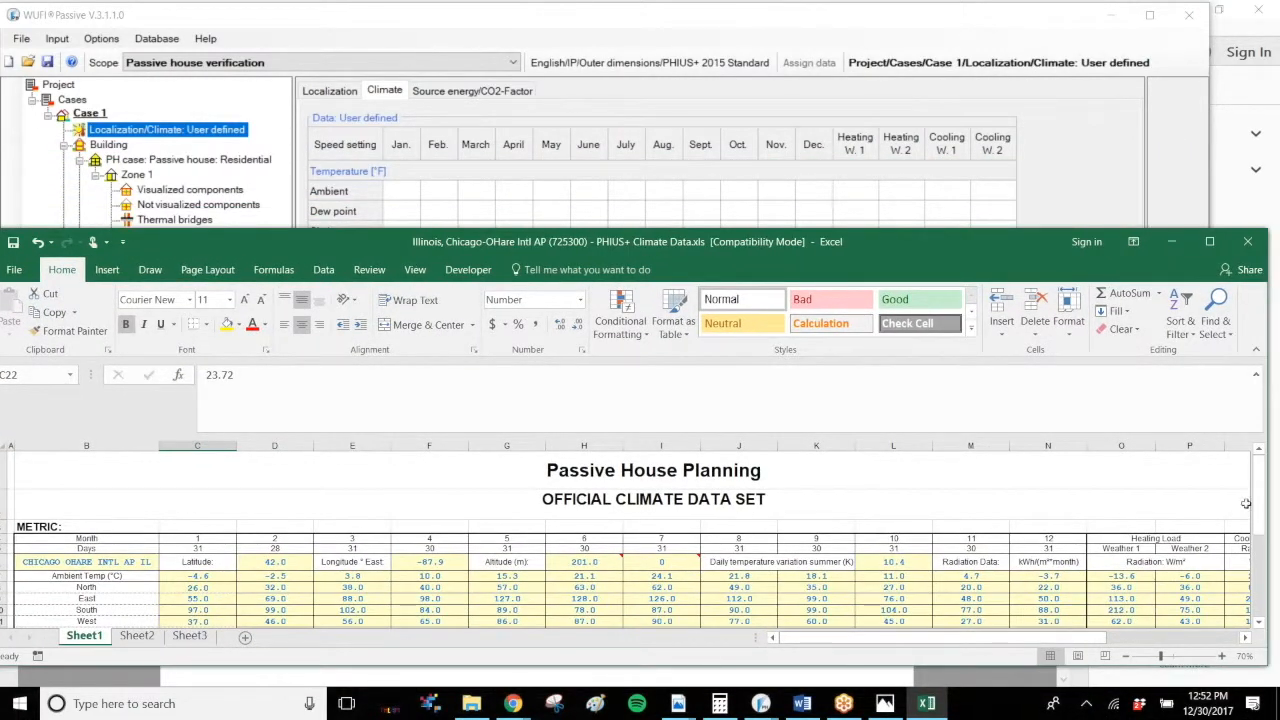
# Step: Place the Excel climate workbook beneath the WUFI Passive climate table, with its US Customary data in view
pyautogui.click(1209, 241)
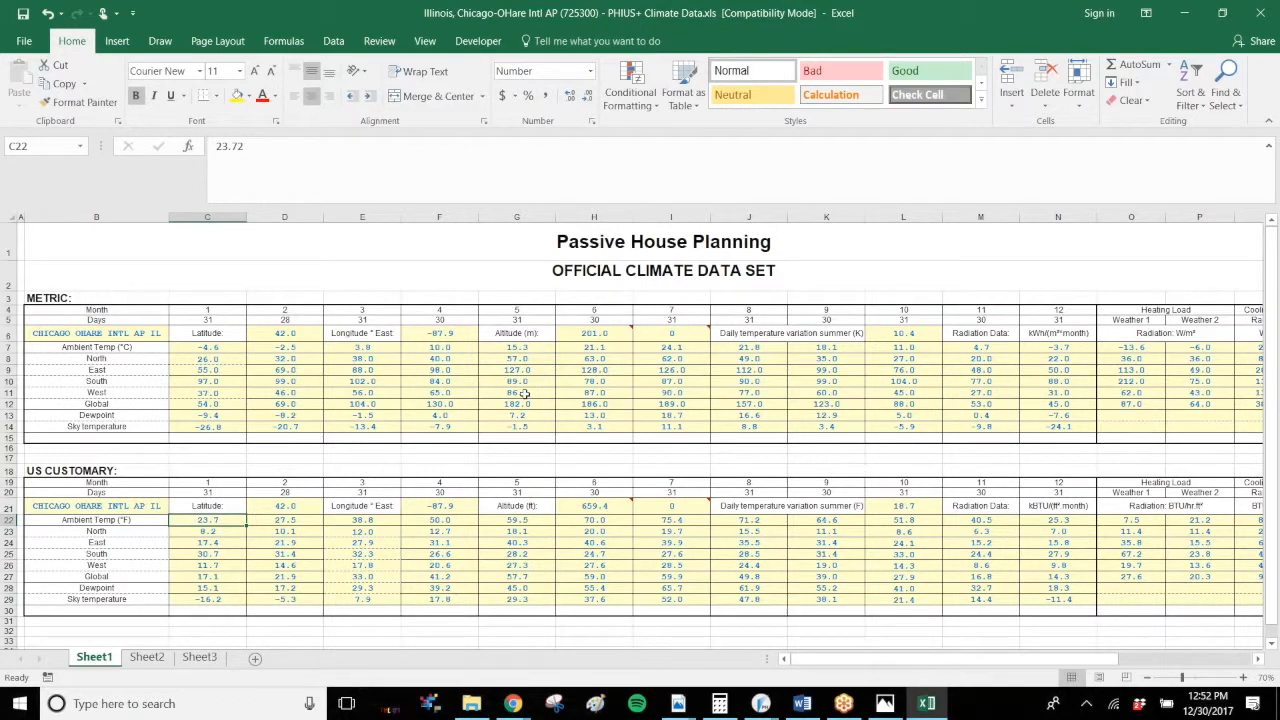
pyautogui.moveTo(980, 16); pyautogui.dragTo(973, 240)
pyautogui.moveTo(1275, 470); pyautogui.dragTo(1275, 500)
pyautogui.moveTo(662, 657); pyautogui.dragTo(663, 688)
pyautogui.moveTo(766, 16); pyautogui.dragTo(753, 270)
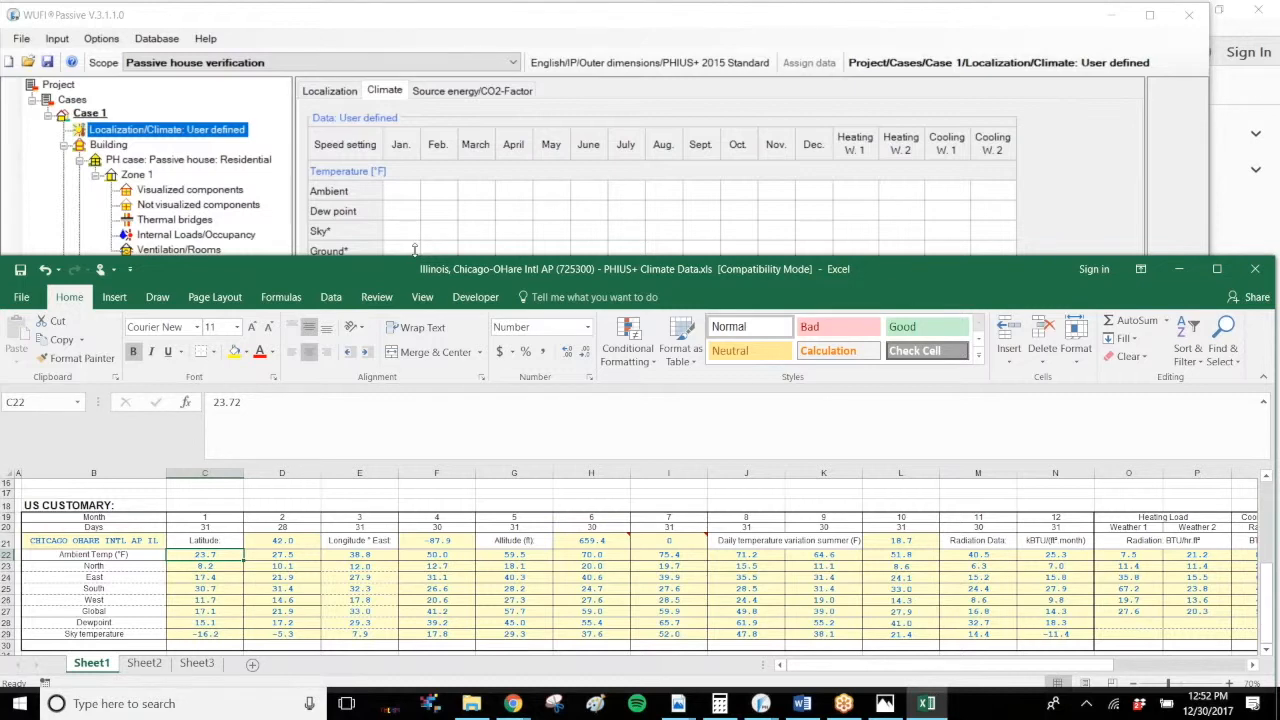
# Step: Copy the January and February ambient temperatures, 23.7 and 27.5, from the Excel workbook into WUFI Passive's Ambient row
pyautogui.hotkey('ctrl', 'c')
pyautogui.click(410, 189)
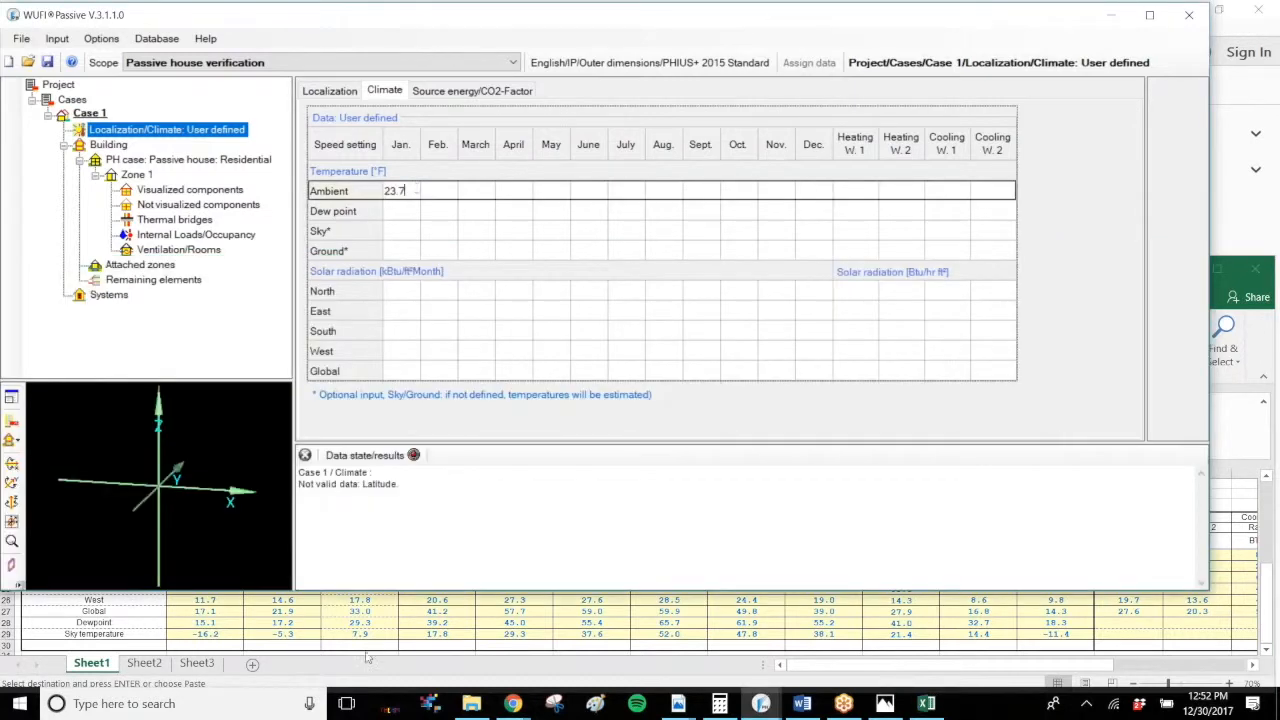
pyautogui.click(367, 657)
pyautogui.click(282, 554)
pyautogui.hotkey('ctrl', 'c')
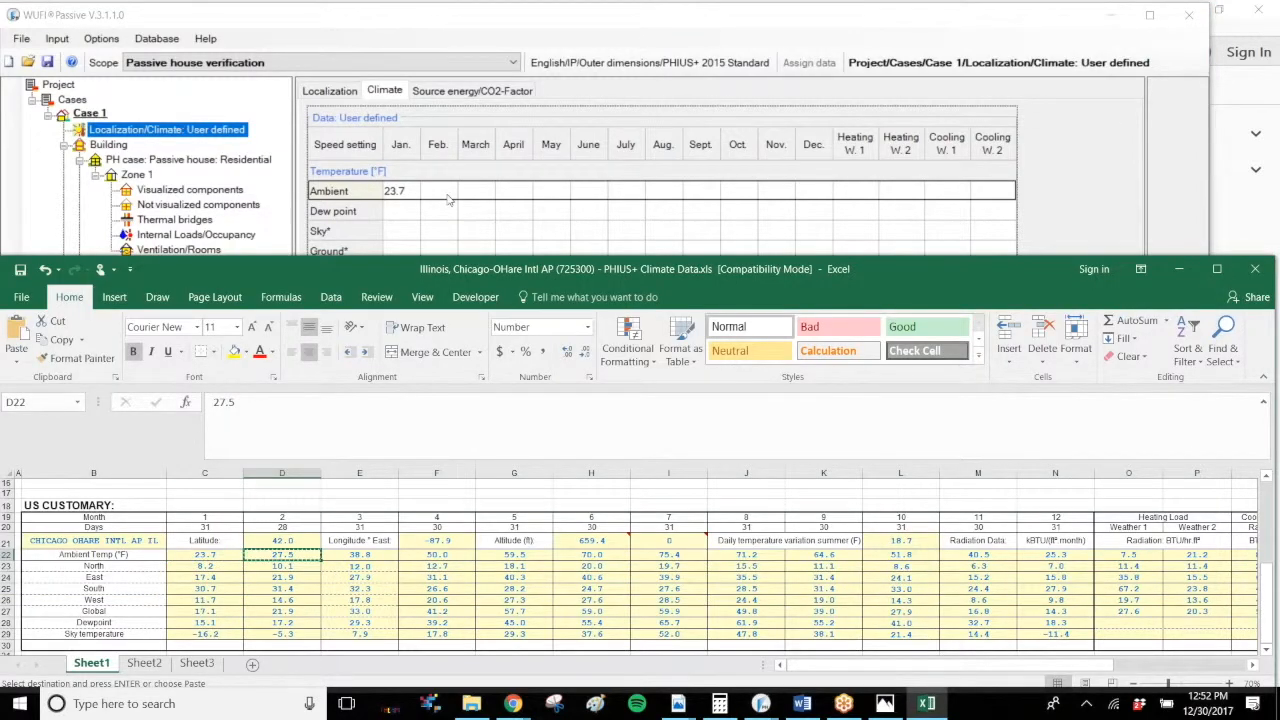
pyautogui.click(447, 196)
pyautogui.hotkey('ctrl', 'v')
# Step: Copy the March ambient temperature, 38.8, from the workbook into the Ambient row, and return to Excel
pyautogui.click(444, 626)
pyautogui.click(373, 542)
pyautogui.click(369, 555)
pyautogui.hotkey('ctrl', 'c')
pyautogui.click(483, 194)
pyautogui.hotkey('ctrl', 'v')
pyautogui.click(926, 703)
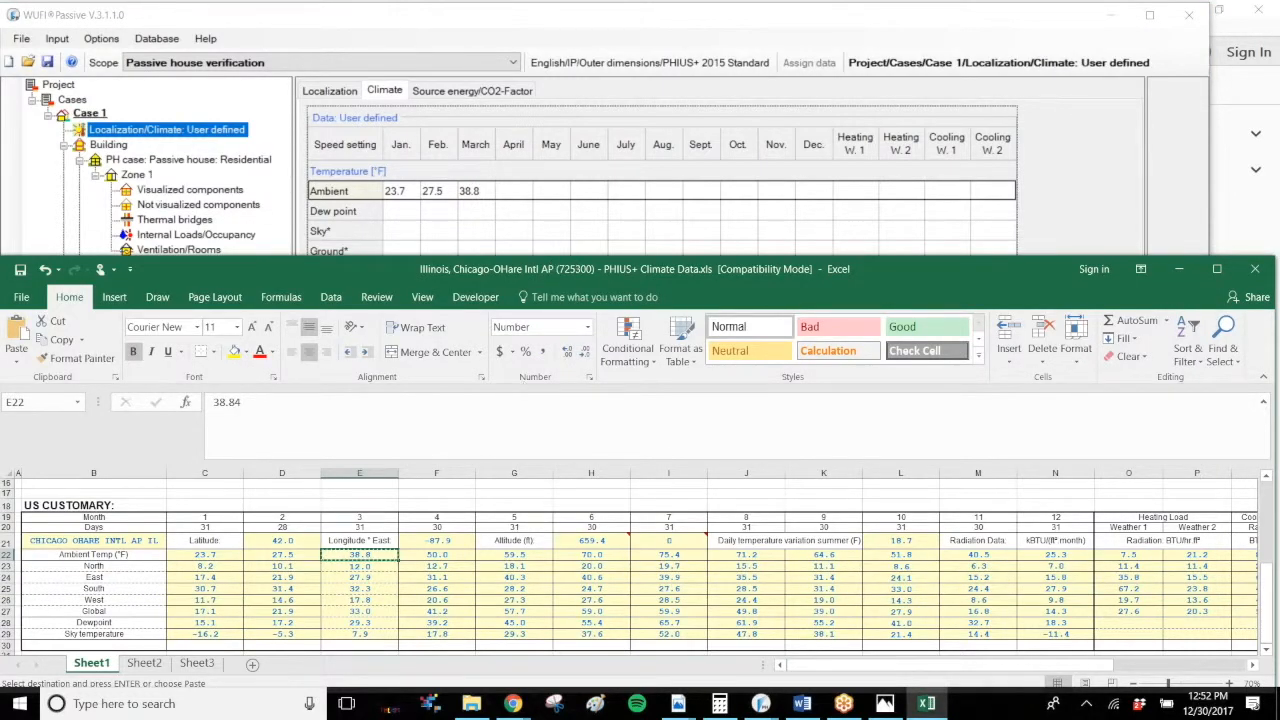
# Step: Highlight the twelve monthly US Customary ambient temperatures in the workbook, and clear the pending copy marker
pyautogui.click(534, 213)
pyautogui.click(304, 606)
pyautogui.moveTo(218, 556); pyautogui.dragTo(1055, 556)
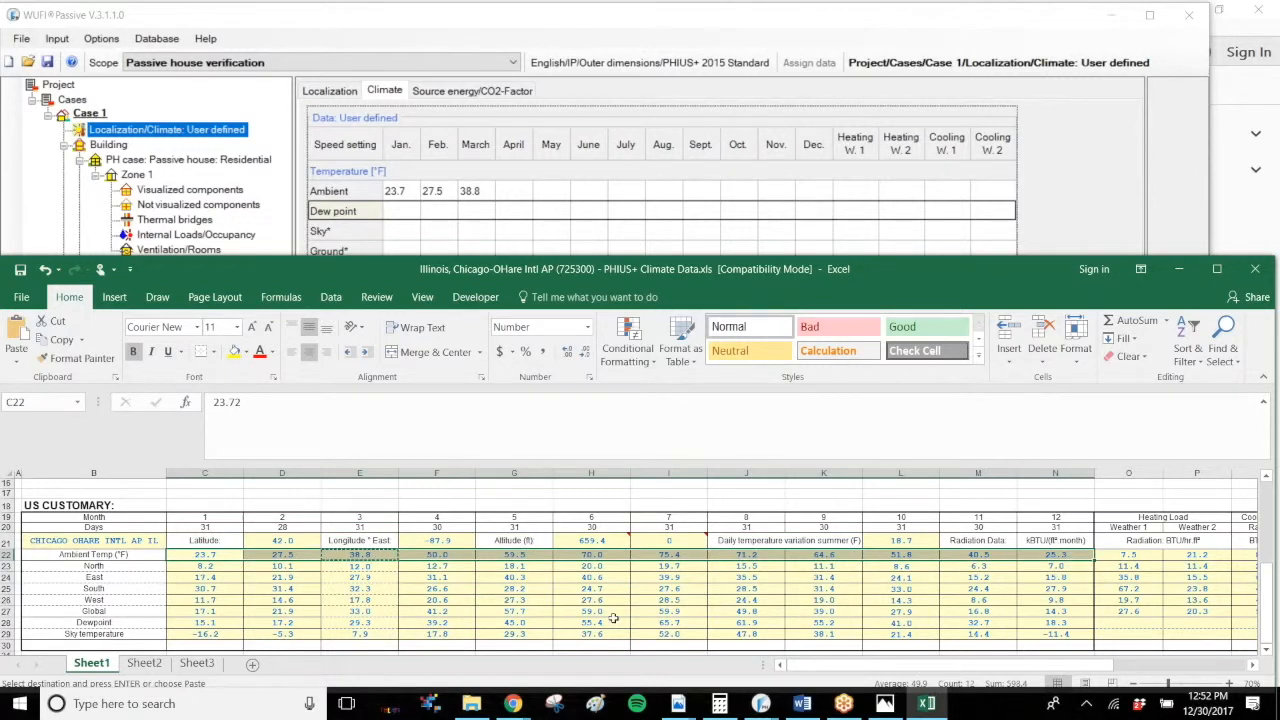
pyautogui.click(613, 620)
pyautogui.press('Escape')
pyautogui.click(205, 555)
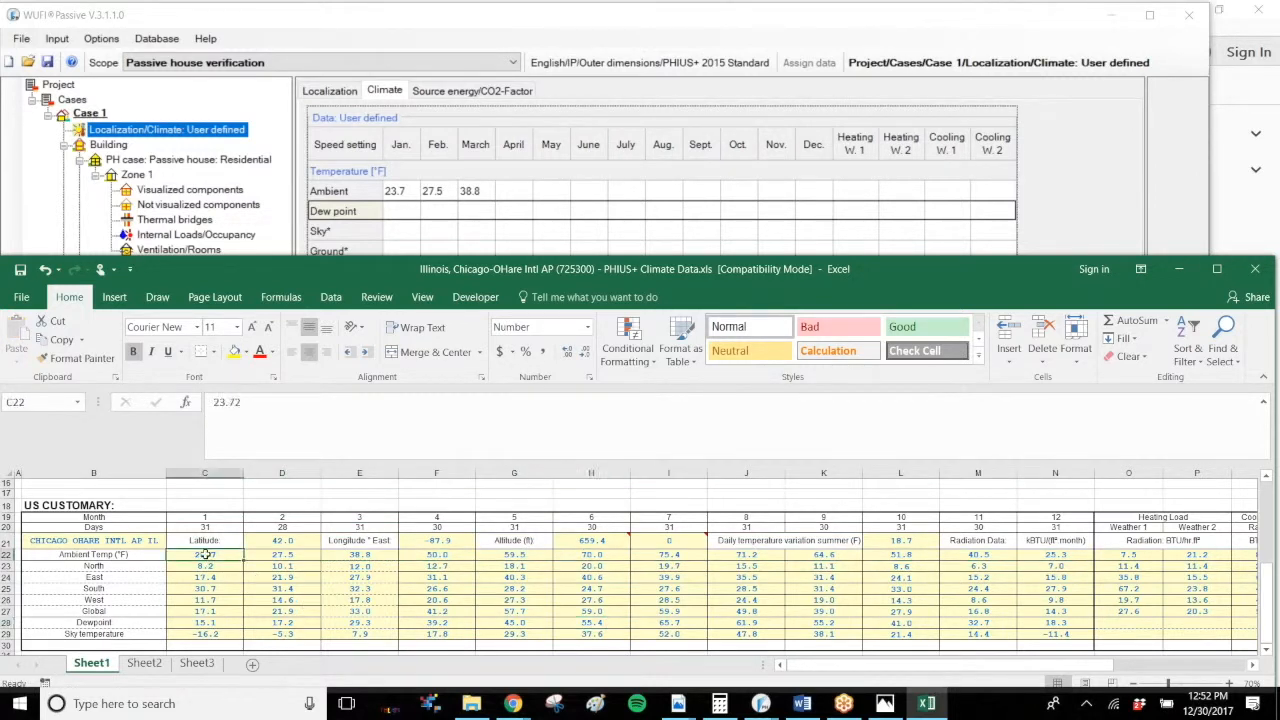
# Step: Copy the January and February dew points, 15.1 and 17.2, from the Excel workbook into WUFI Passive's Dew point row
pyautogui.moveTo(200, 623); pyautogui.dragTo(1063, 625)
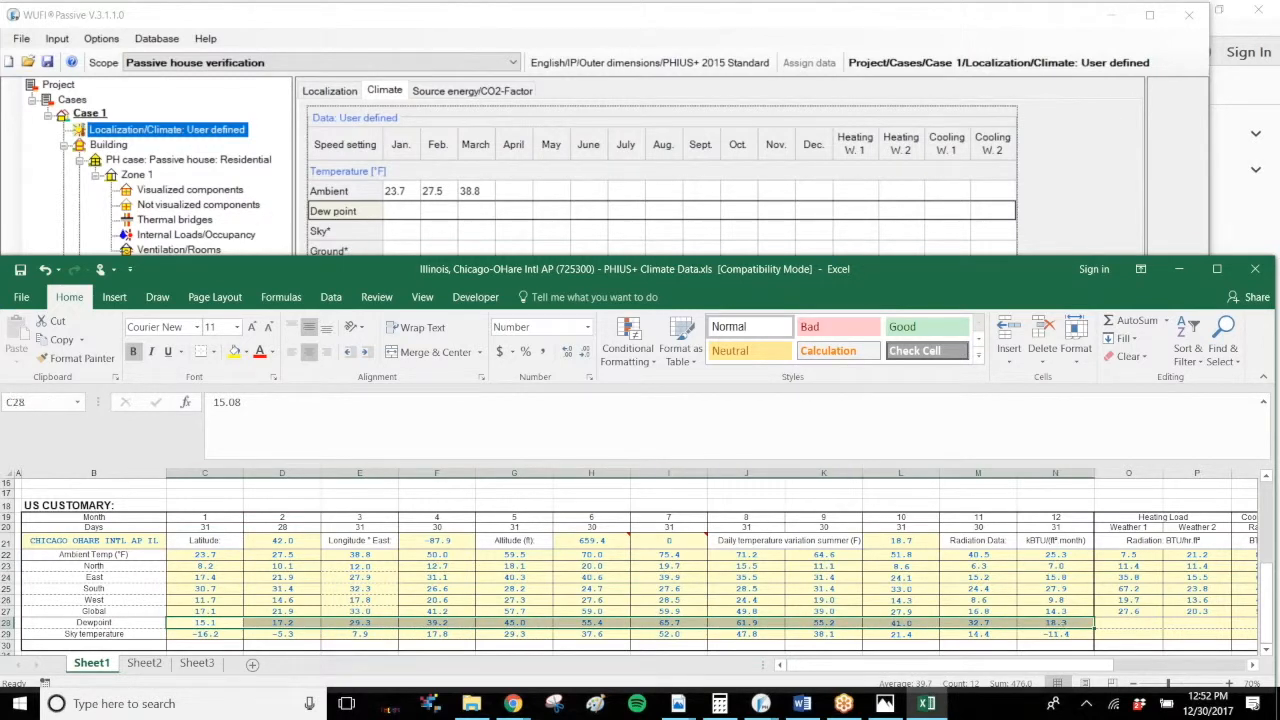
pyautogui.click(203, 623)
pyautogui.hotkey('ctrl', 'c')
pyautogui.click(408, 214)
pyautogui.hotkey('ctrl', 'v')
pyautogui.hotkey('alt', 'Tab')
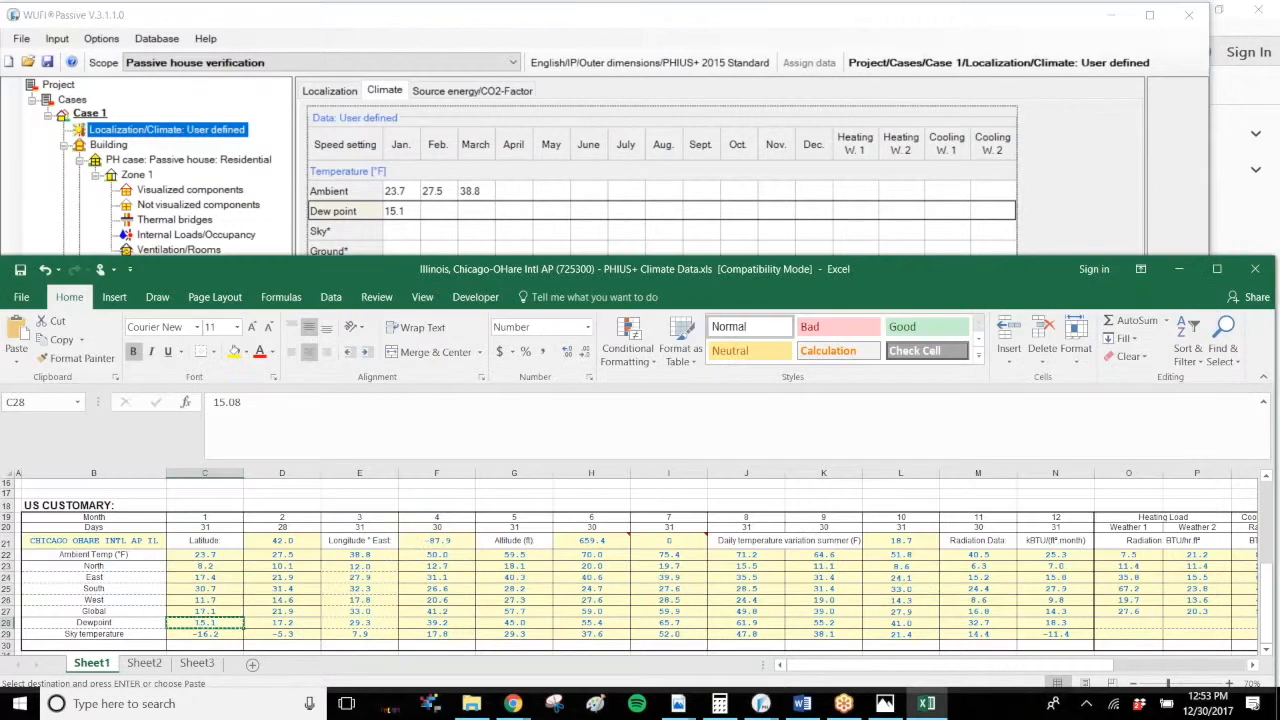
pyautogui.click(299, 622)
pyautogui.hotkey('ctrl', 'c')
pyautogui.hotkey('alt', 'Tab')
pyautogui.hotkey('ctrl', 'v')
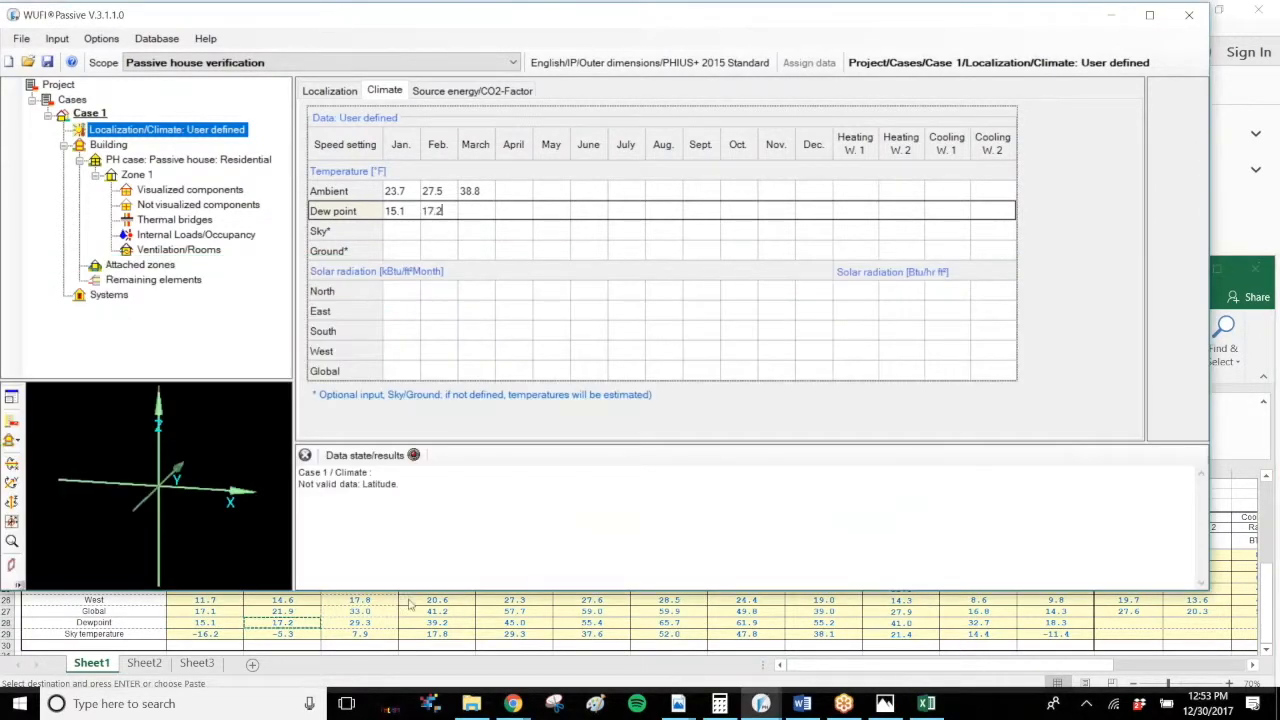
pyautogui.hotkey('alt', 'Tab')
# Step: Copy the January sky temperature, -16.2, from the workbook's Sky temperature row into WUFI Passive's Sky row
pyautogui.click(410, 618)
pyautogui.press('Escape')
pyautogui.click(214, 641)
pyautogui.click(214, 635)
pyautogui.moveTo(117, 635); pyautogui.dragTo(1055, 635)
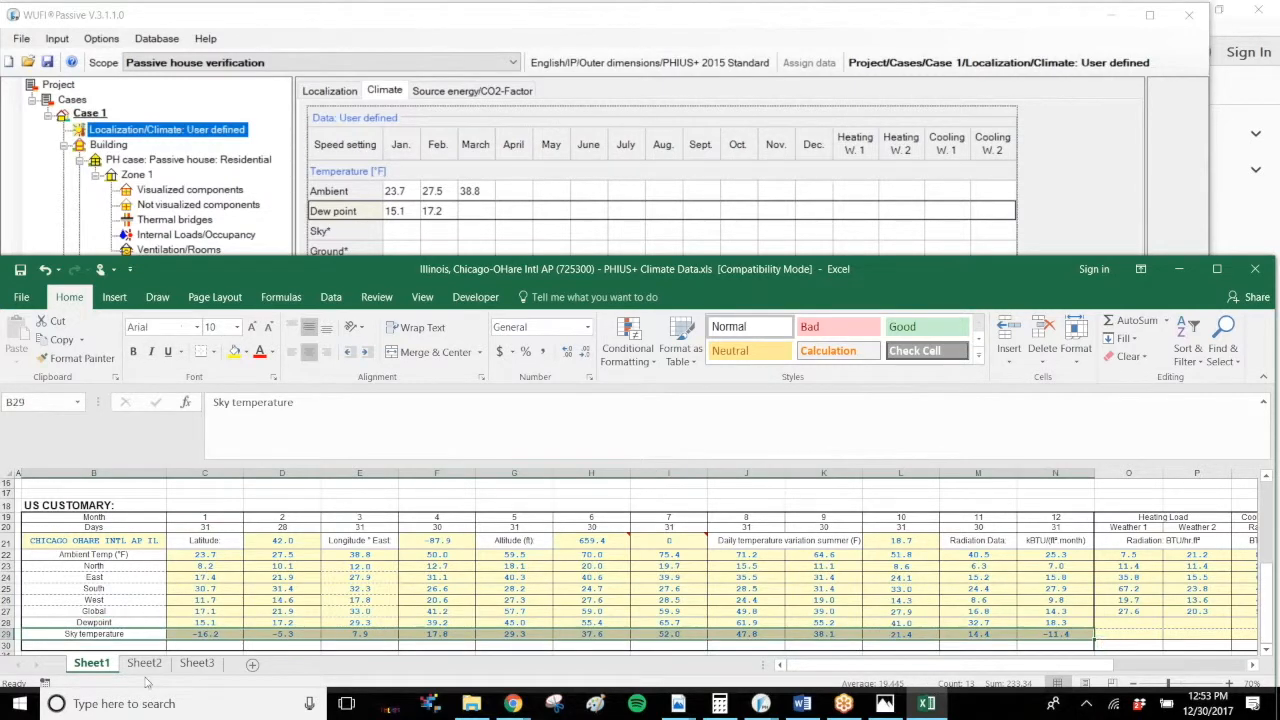
pyautogui.click(205, 635)
pyautogui.hotkey('ctrl', 'c')
pyautogui.hotkey('alt', 'Tab')
pyautogui.hotkey('ctrl', 'v')
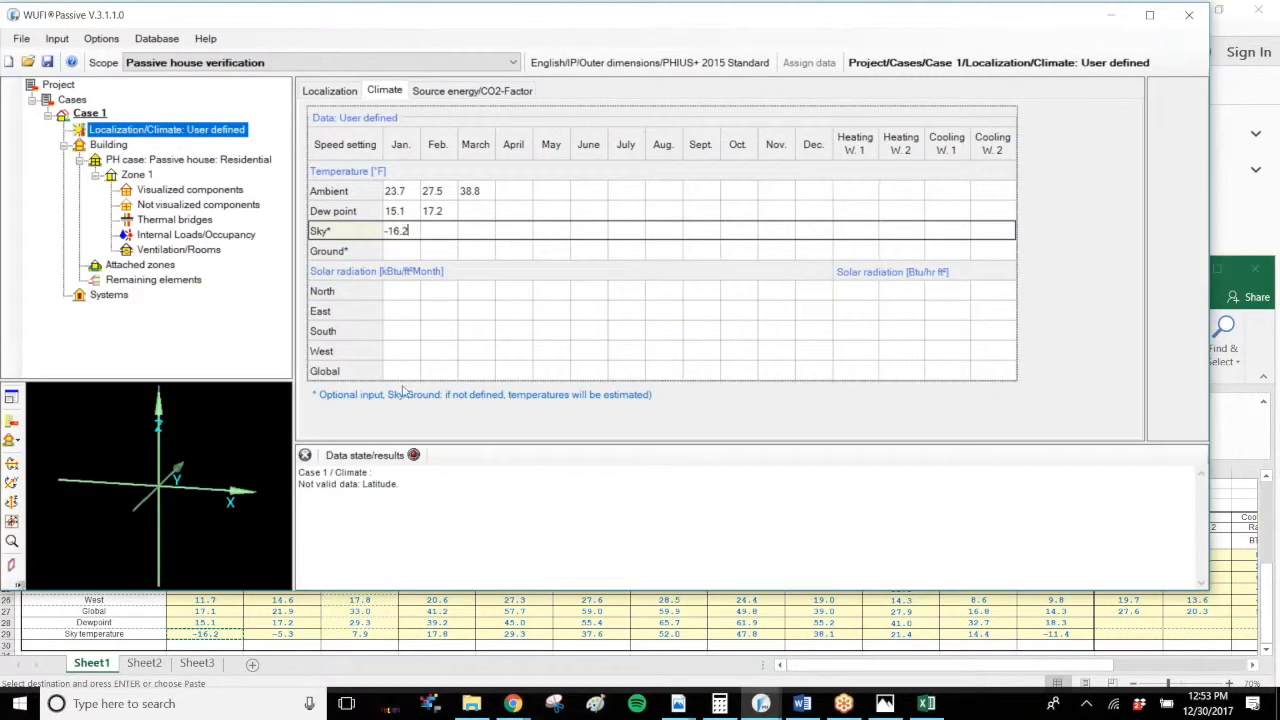
# Step: Copy the February sky temperature, -5.3, from the workbook into the Sky row, and return to Excel
pyautogui.hotkey('alt', 'Tab')
pyautogui.press('Right')
pyautogui.hotkey('ctrl', 'c')
pyautogui.hotkey('alt', 'Tab')
pyautogui.press('Tab')
pyautogui.hotkey('ctrl', 'v')
pyautogui.hotkey('alt', 'Tab')
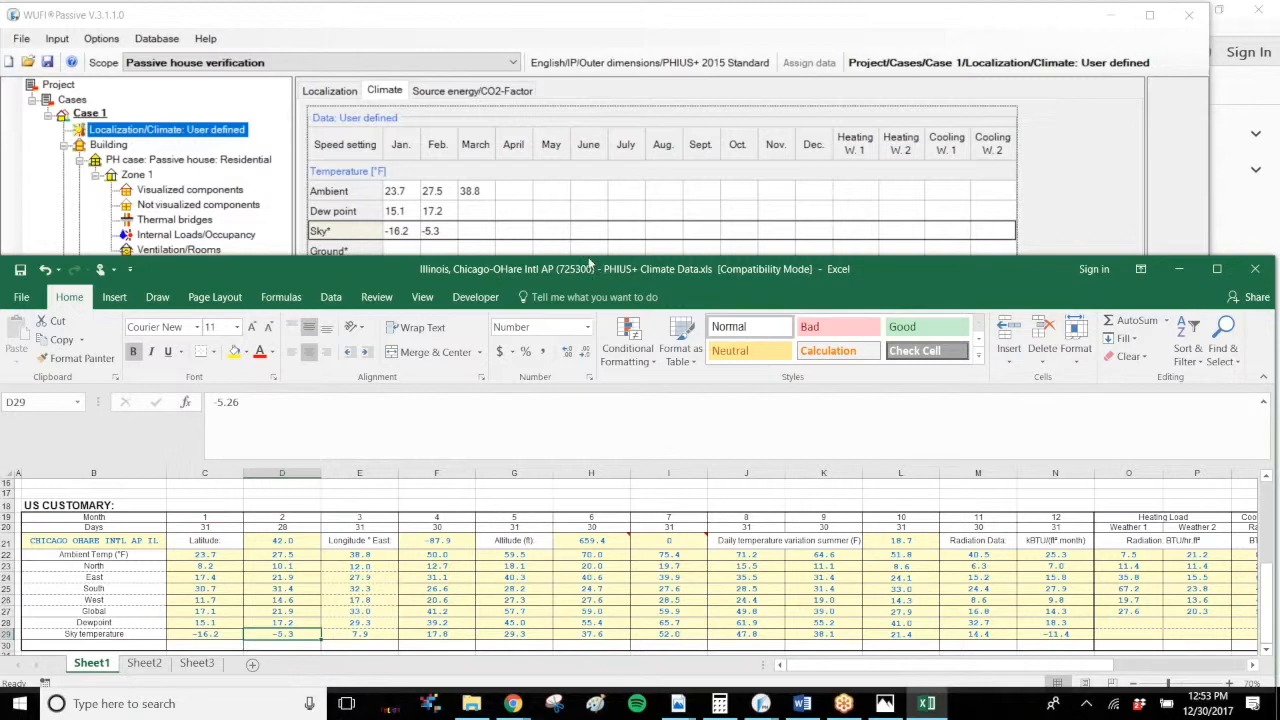
# Step: Review the monthly North, East, South and West radiation rows in the workbook's US Customary table
pyautogui.moveTo(589, 264); pyautogui.dragTo(578, 212)
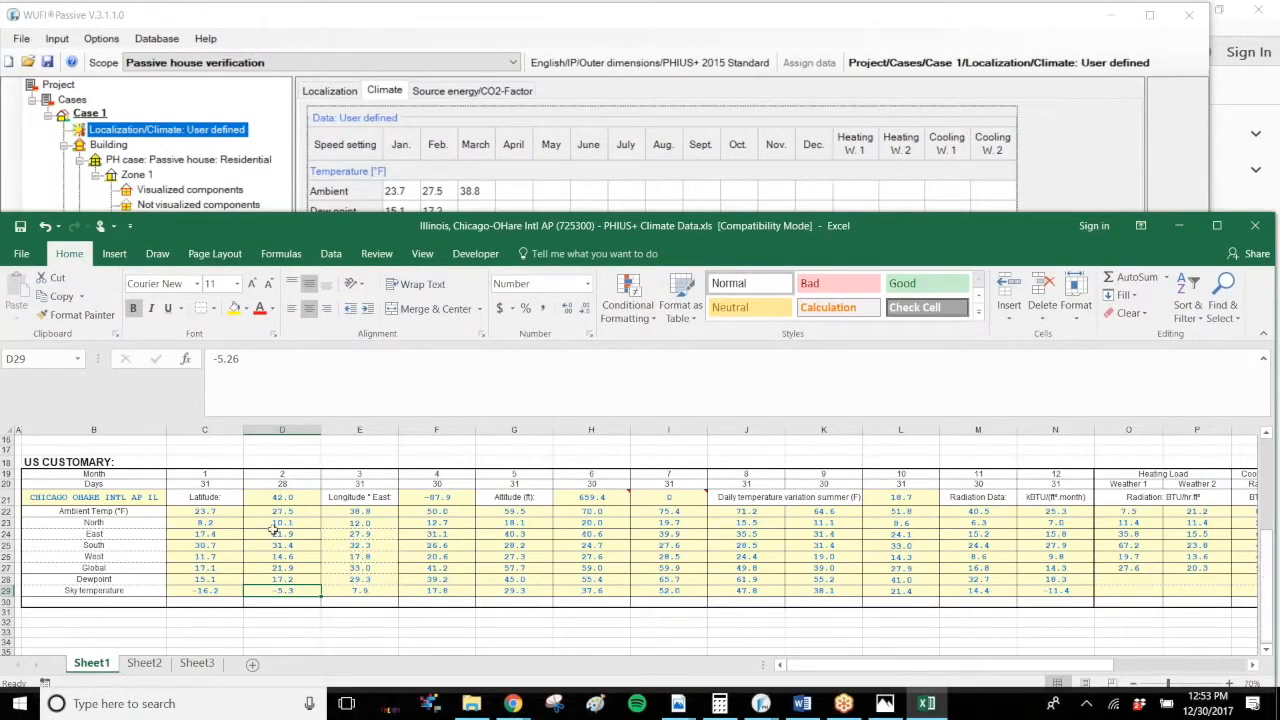
pyautogui.click(228, 523)
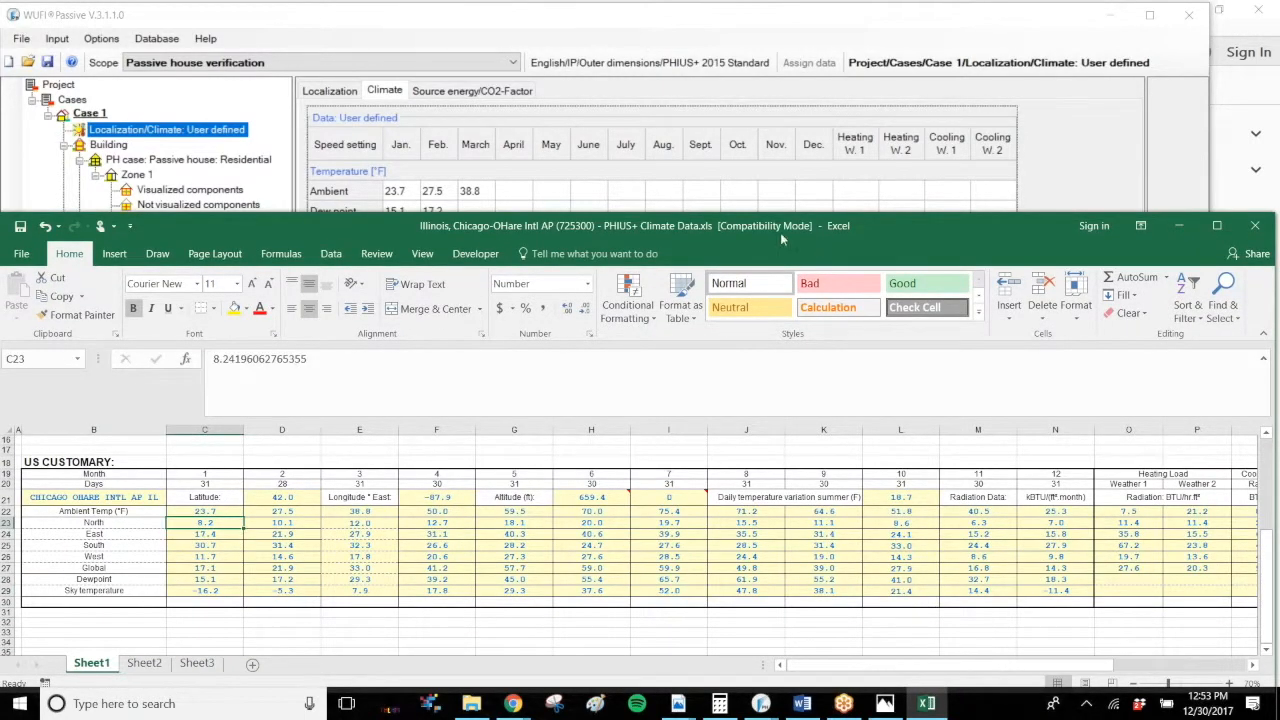
pyautogui.moveTo(773, 229)
pyautogui.mouseDown()
pyautogui.moveTo(781, 400)
pyautogui.moveTo(787, 232)
pyautogui.mouseUp()
pyautogui.moveTo(120, 530); pyautogui.dragTo(1070, 527)
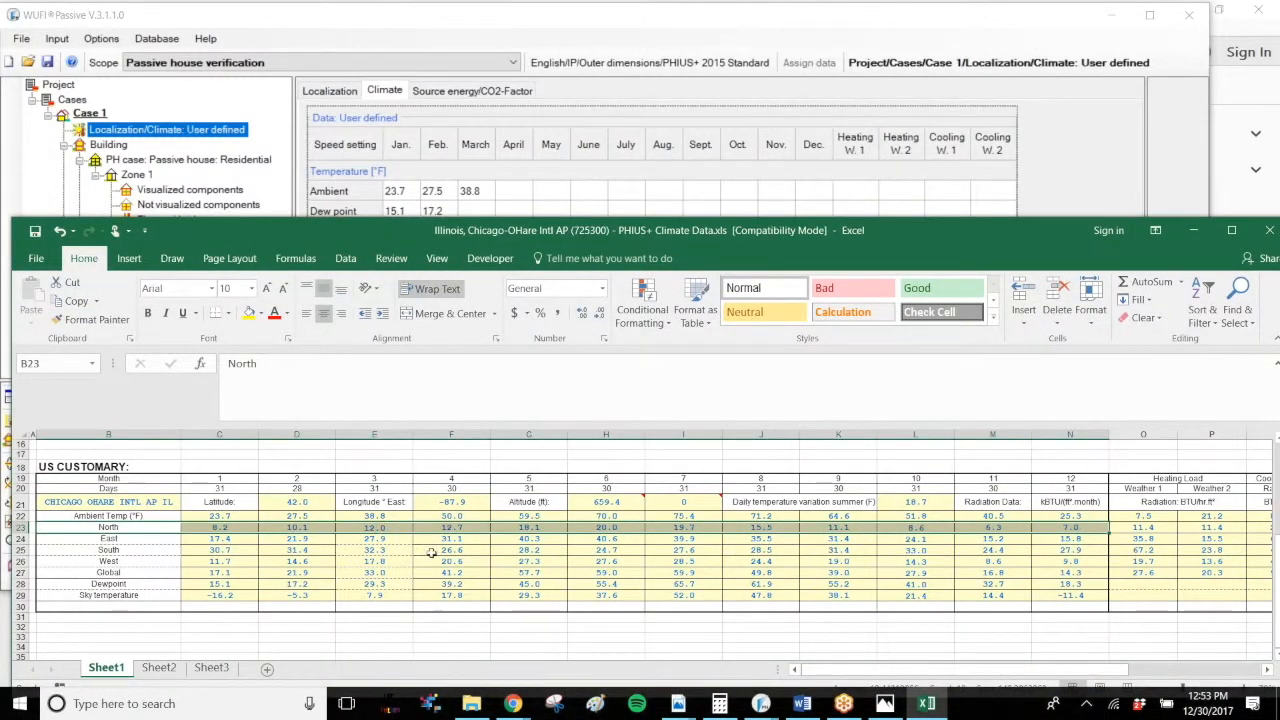
pyautogui.moveTo(135, 539); pyautogui.dragTo(1070, 539)
pyautogui.moveTo(133, 553); pyautogui.dragTo(1046, 570)
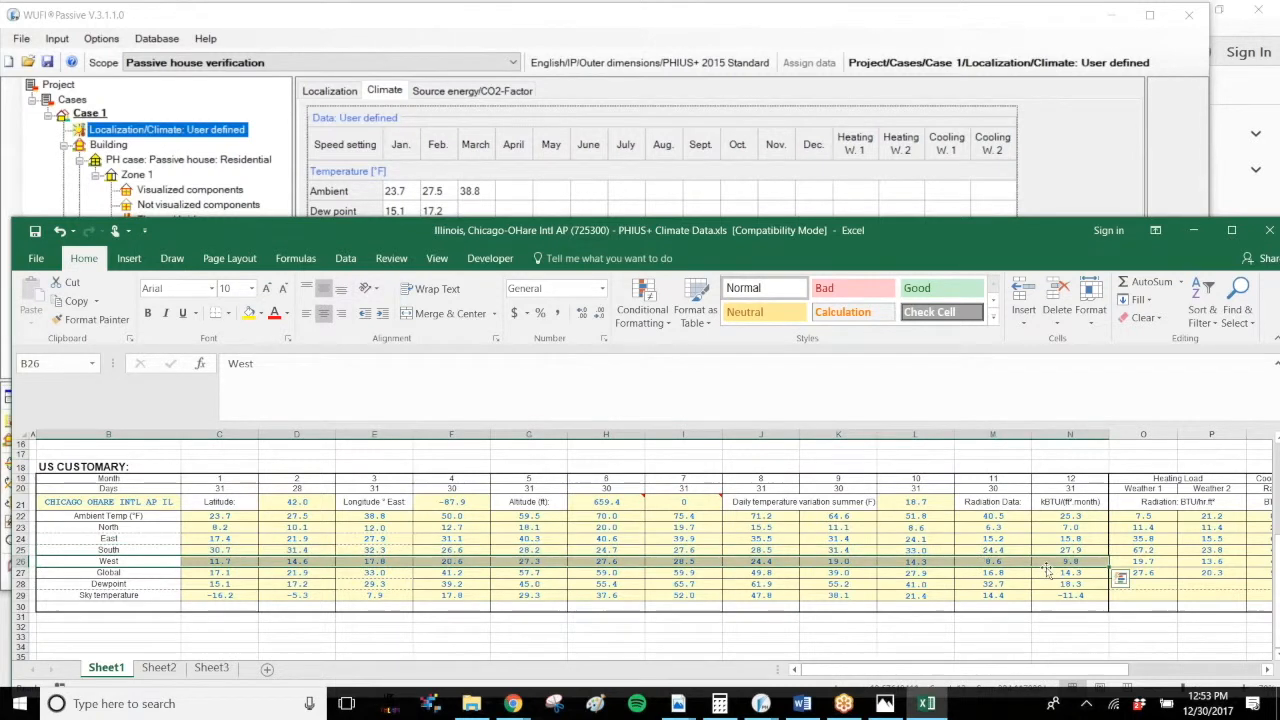
# Step: Examine the month numbers 1 to 12 and the data row labels of the US Customary table
pyautogui.click(226, 480)
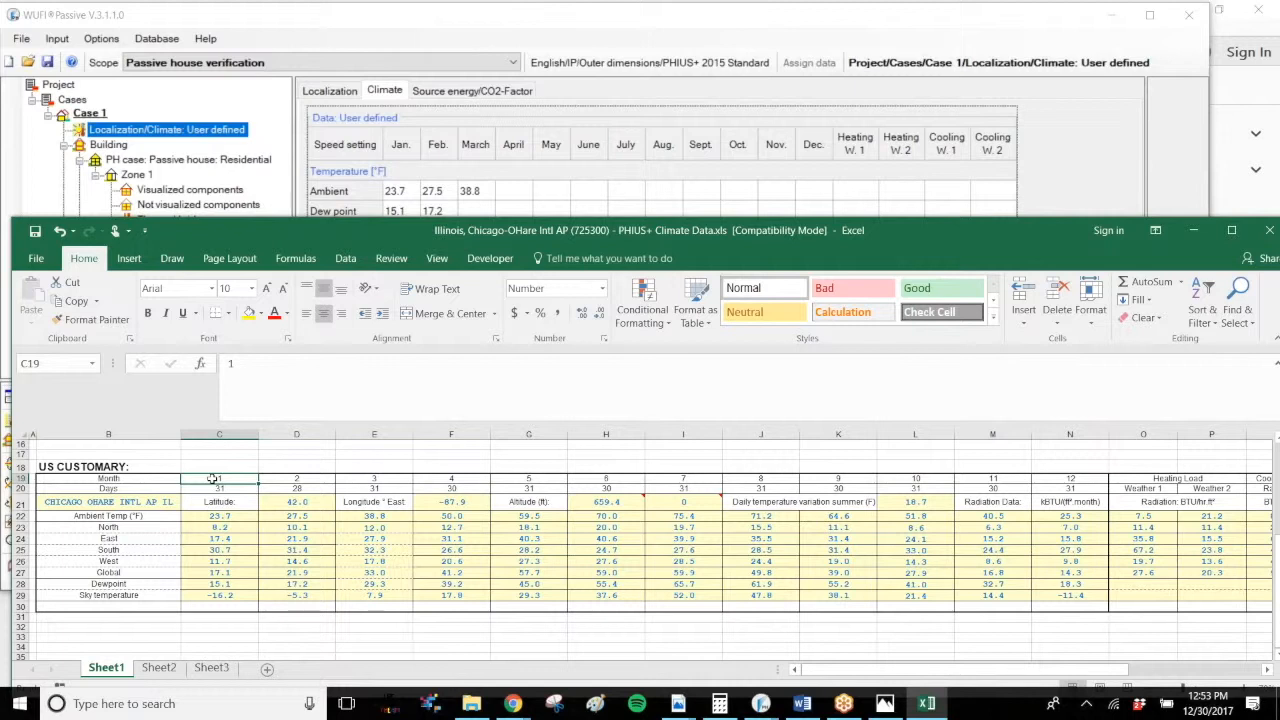
pyautogui.click(320, 468)
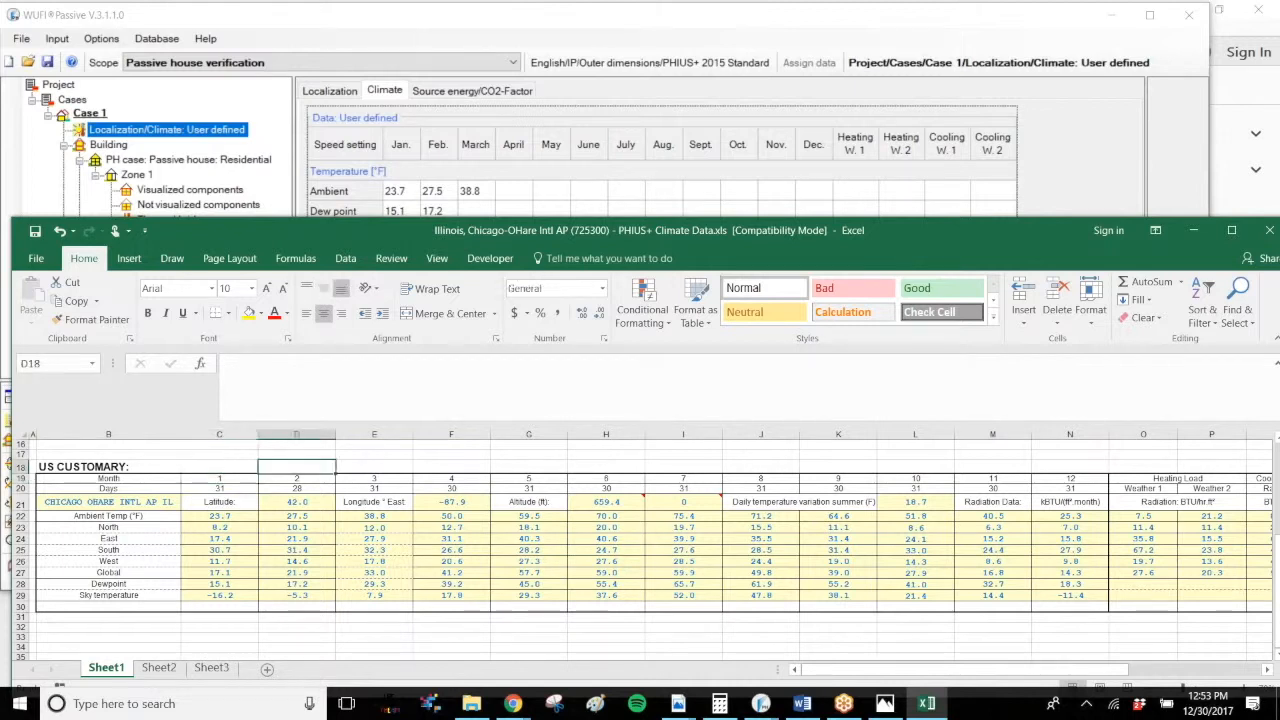
pyautogui.click(408, 480)
pyautogui.click(486, 480)
pyautogui.click(562, 480)
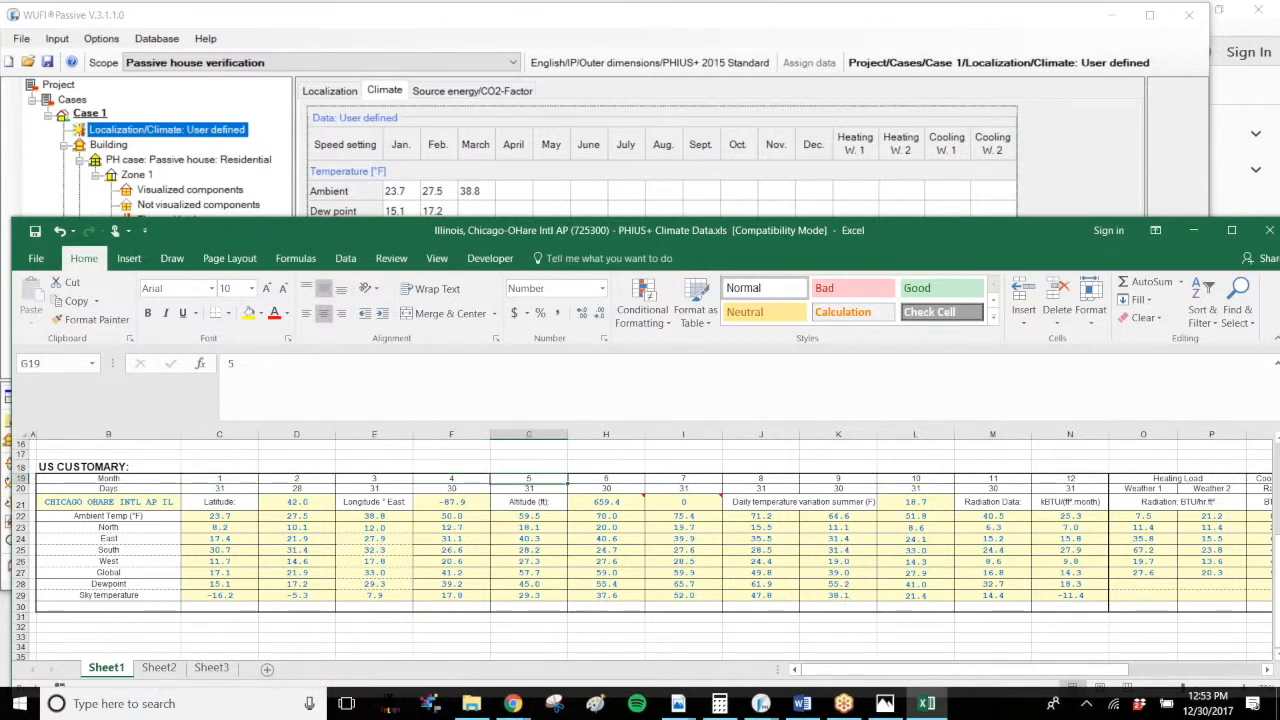
pyautogui.click(241, 481)
pyautogui.moveTo(390, 481); pyautogui.dragTo(1098, 480)
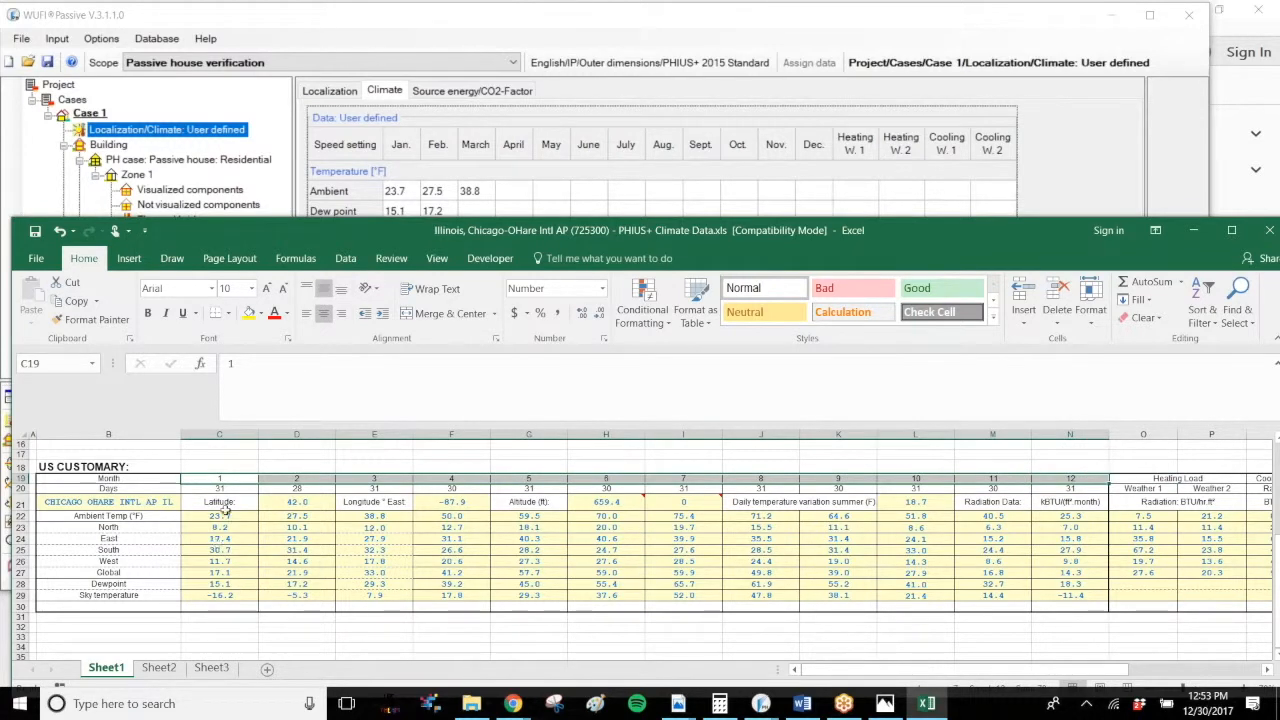
pyautogui.moveTo(148, 515); pyautogui.dragTo(115, 594)
pyautogui.click(912, 598)
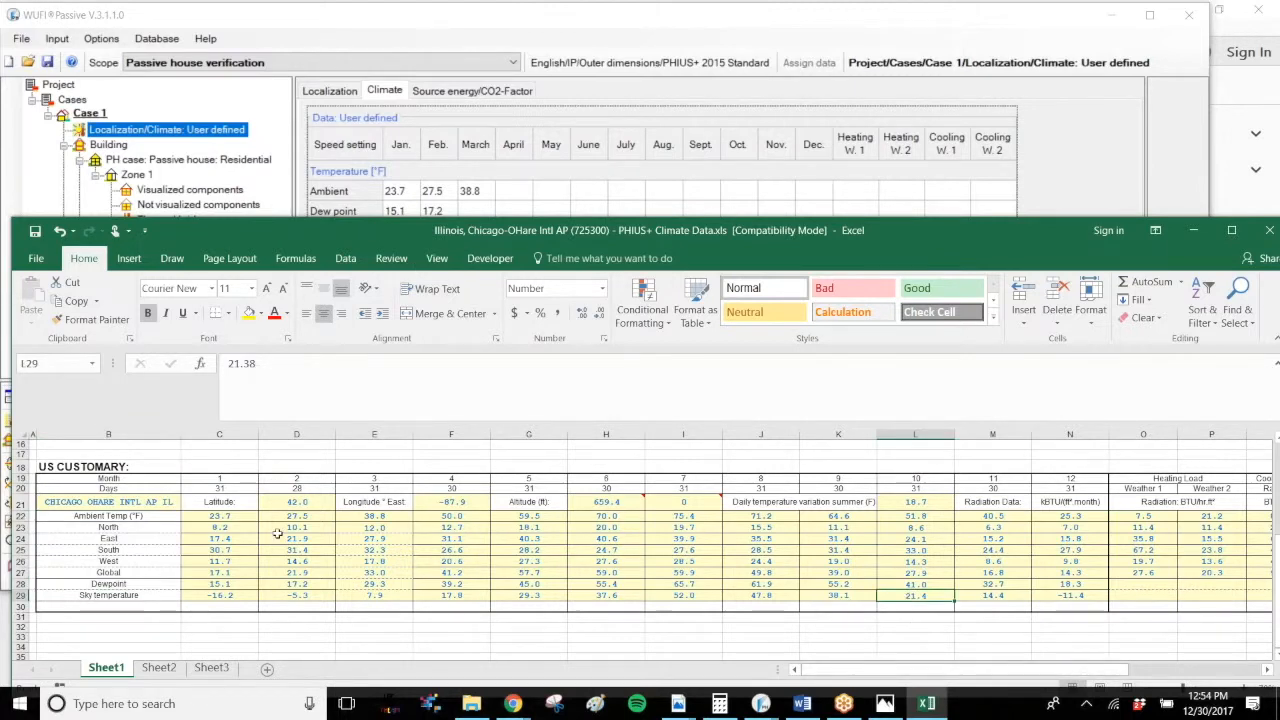
# Step: Copy the January North and East solar radiation, 8.2 and 17.4, from the workbook into WUFI Passive's matching rows
pyautogui.click(236, 527)
pyautogui.hotkey('ctrl', 'c')
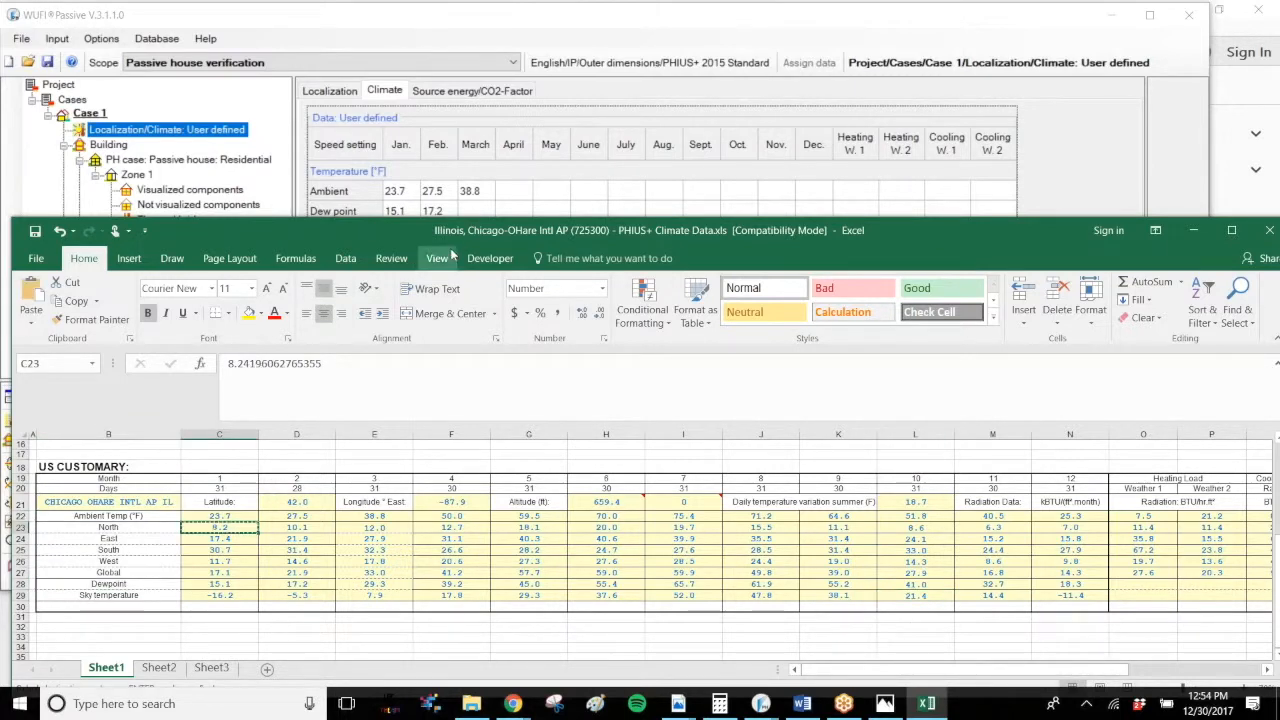
pyautogui.moveTo(445, 237); pyautogui.dragTo(446, 339)
pyautogui.click(400, 291)
pyautogui.hotkey('ctrl', 'v')
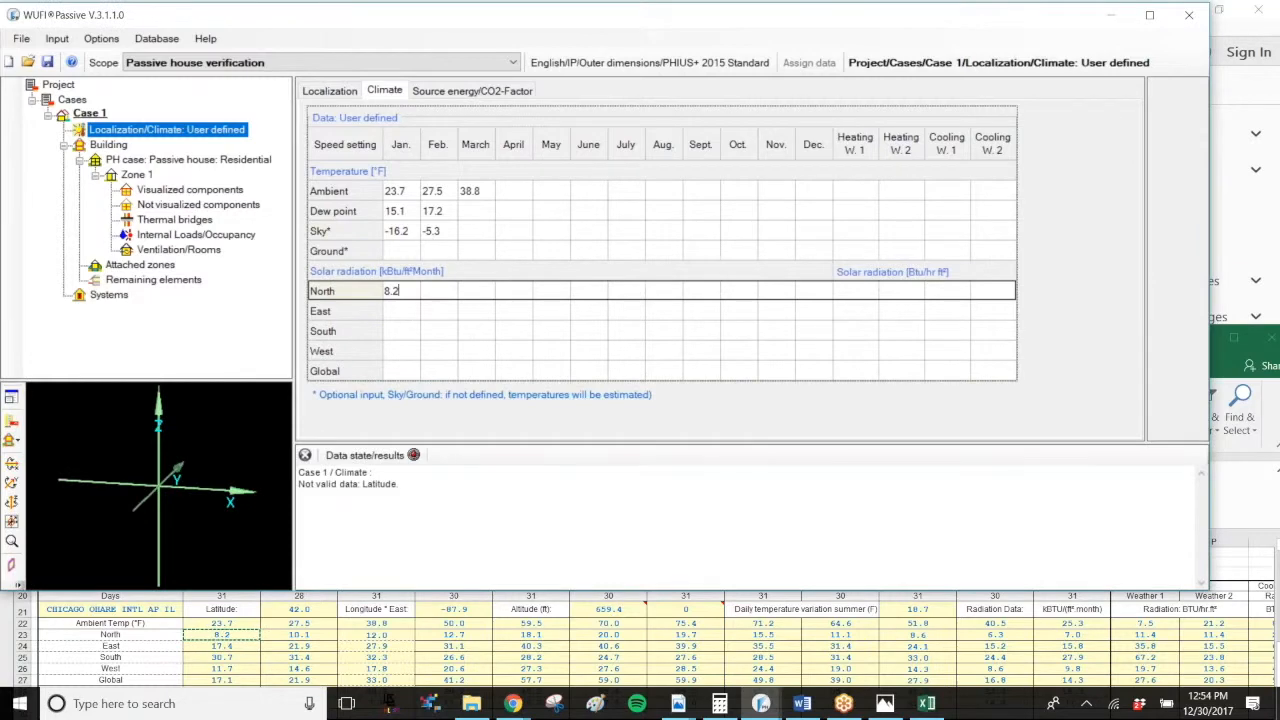
pyautogui.click(221, 645)
pyautogui.hotkey('ctrl', 'c')
pyautogui.click(407, 309)
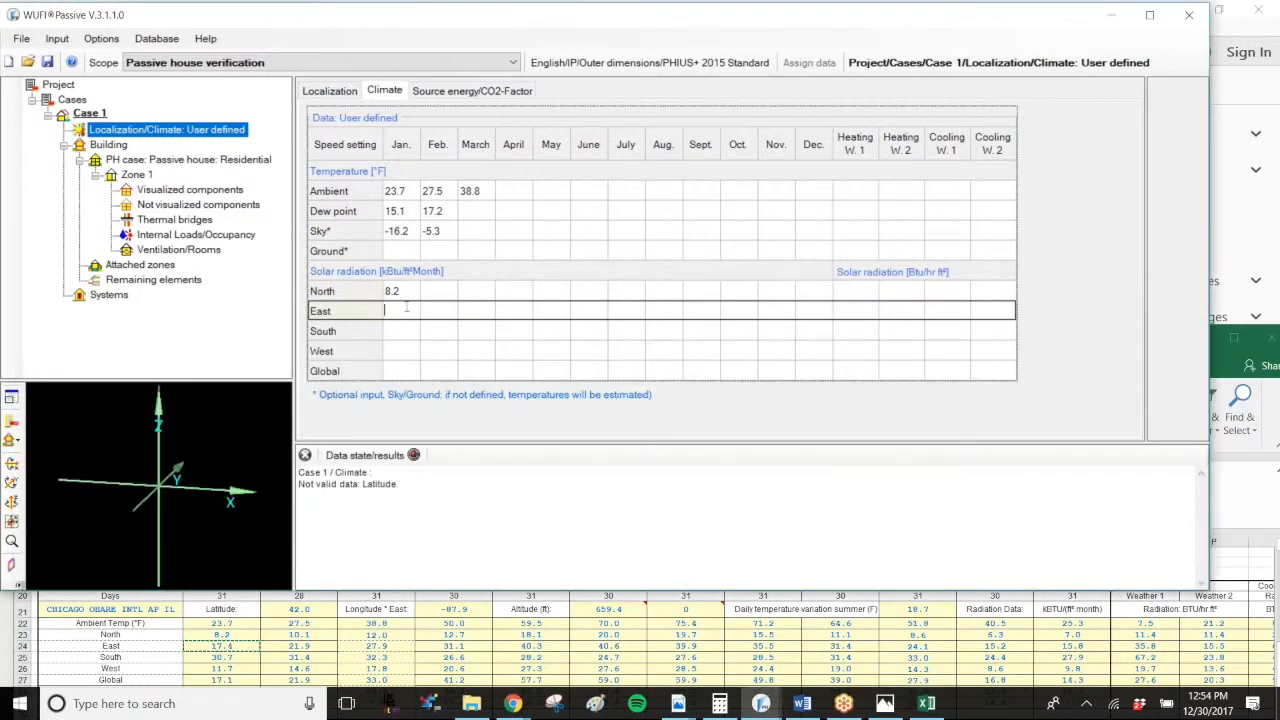
# Step: Copy the January South solar radiation, 30.7, from the workbook into WUFI Passive's South row
pyautogui.click(221, 657)
pyautogui.hotkey('ctrl', 'c')
pyautogui.click(401, 291)
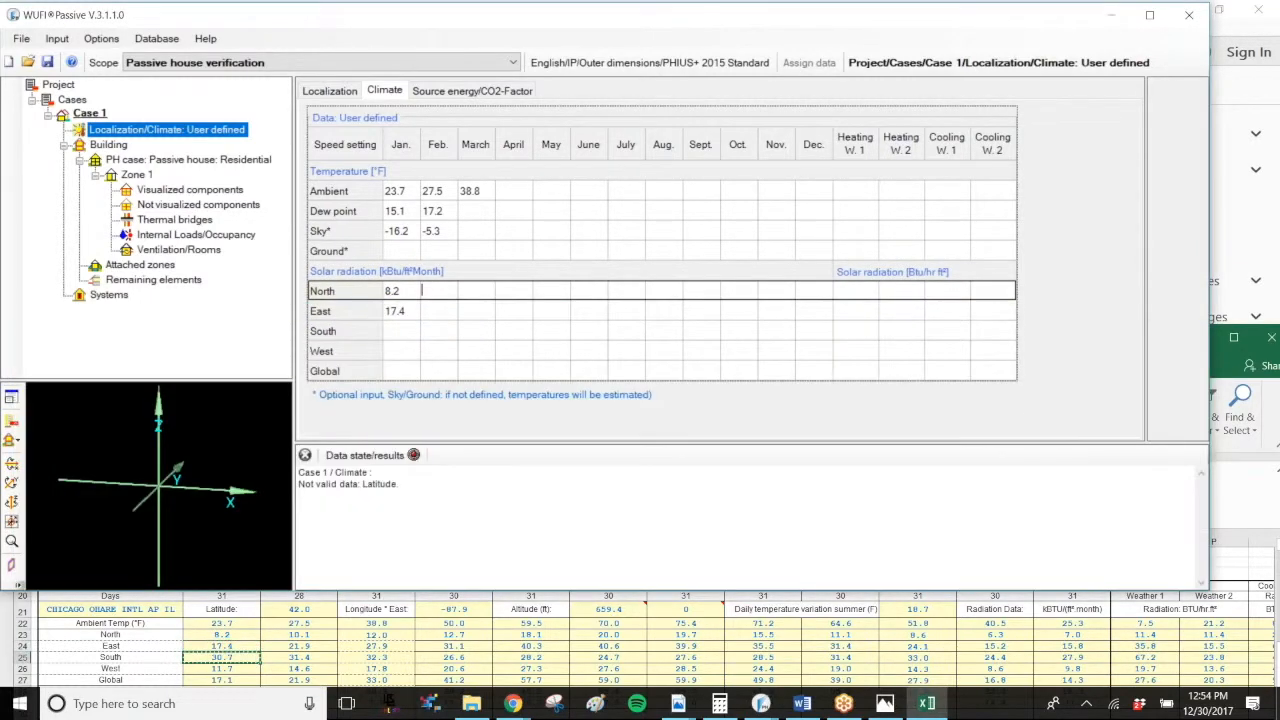
pyautogui.click(396, 331)
pyautogui.hotkey('ctrl', 'v')
# Step: Copy the January West solar radiation, 11.7, from the workbook into WUFI Passive's West row
pyautogui.click(400, 351)
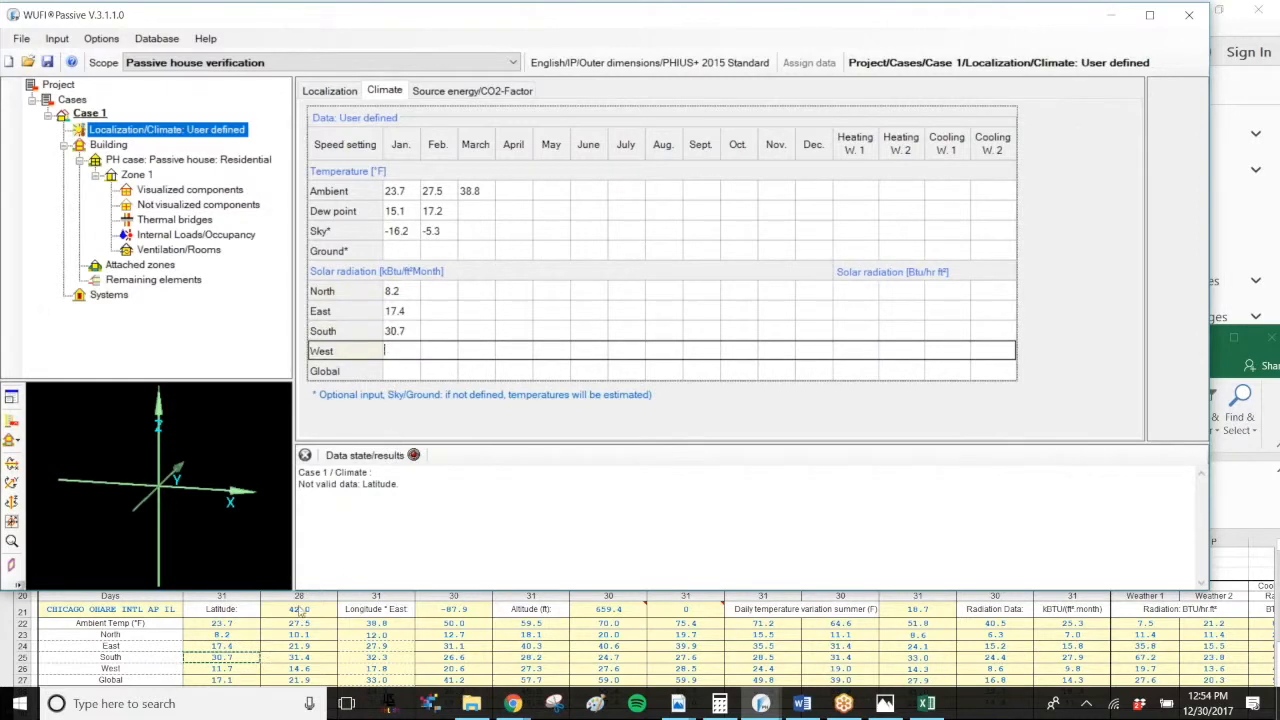
pyautogui.click(221, 680)
pyautogui.click(221, 669)
pyautogui.hotkey('ctrl', 'c')
pyautogui.click(408, 293)
pyautogui.click(402, 351)
pyautogui.hotkey('ctrl', 'v')
# Step: Try to copy the January global radiation, 17.1, from the workbook into WUFI Passive's Global row
pyautogui.click(221, 680)
pyautogui.click(238, 680)
pyautogui.hotkey('ctrl', 'c')
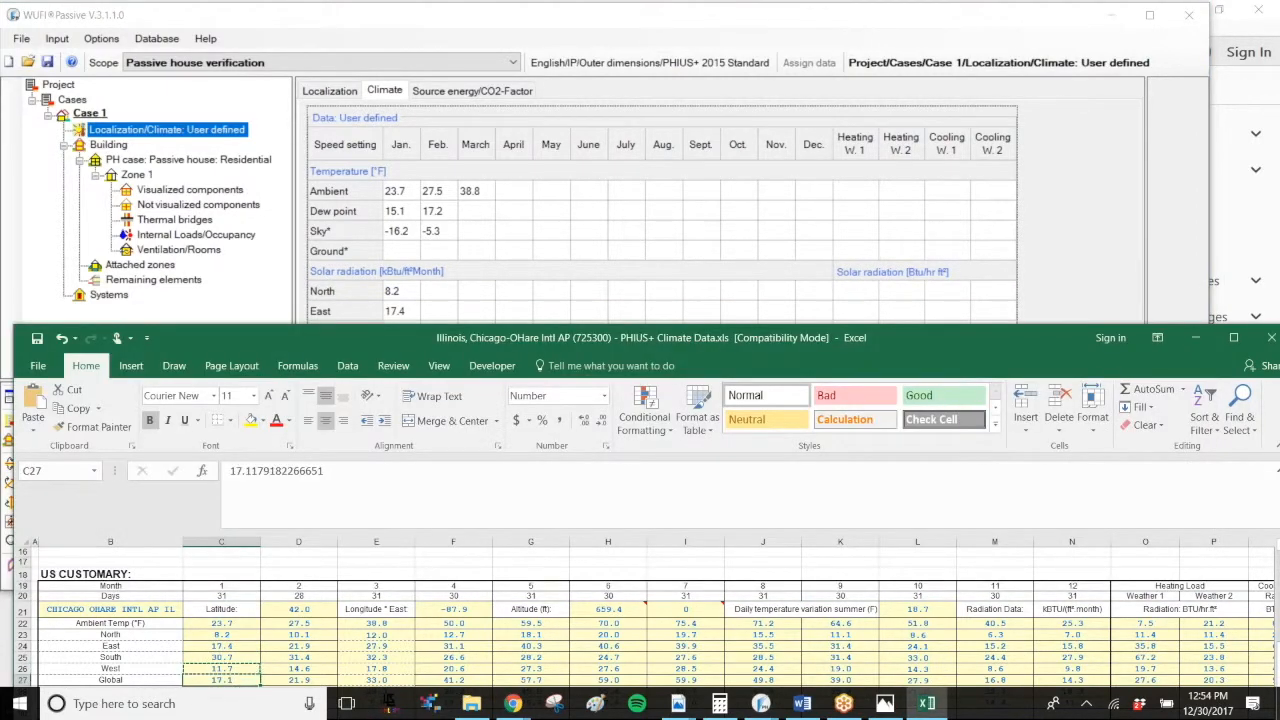
pyautogui.click(404, 311)
pyautogui.click(403, 370)
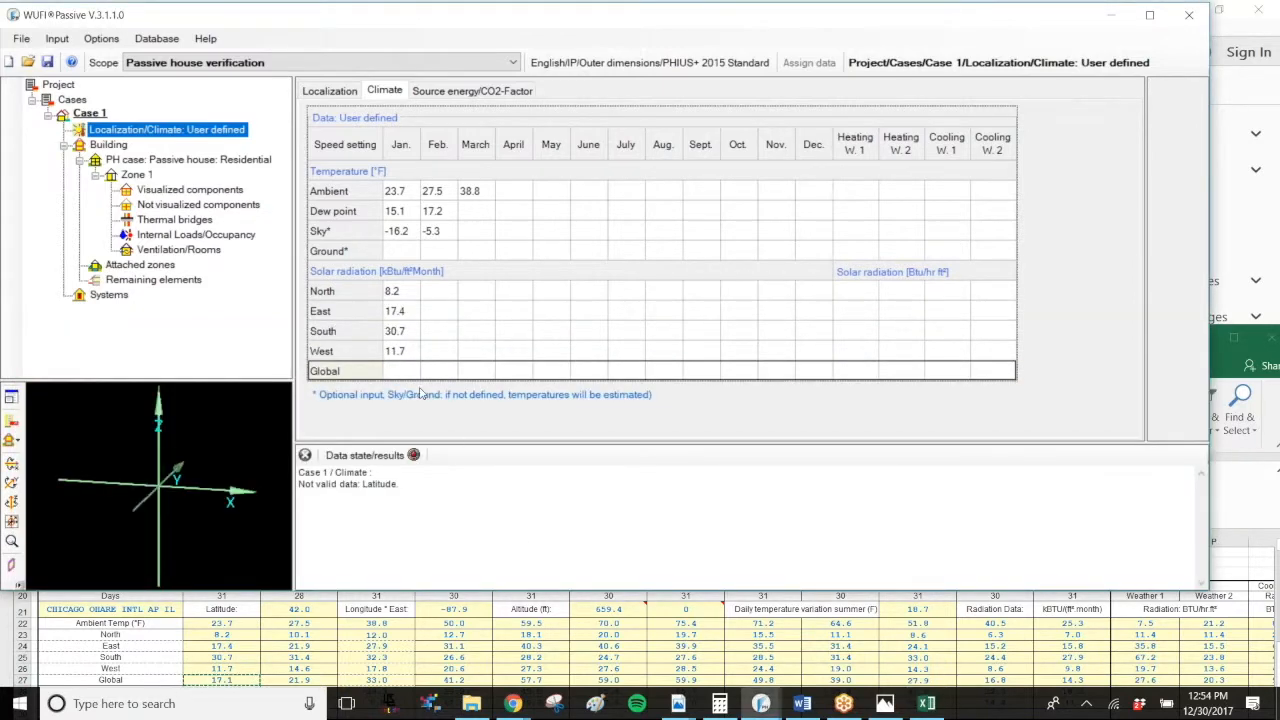
pyautogui.click(697, 623)
pyautogui.click(646, 398)
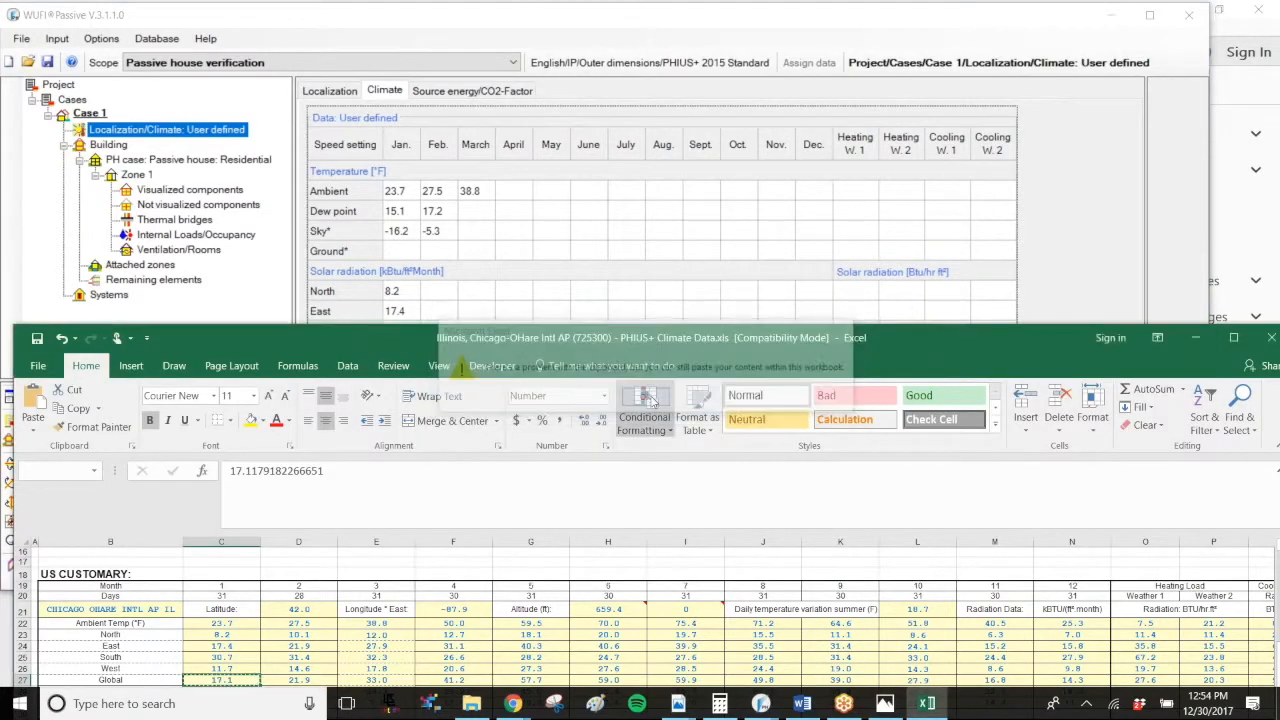
# Step: Compare the workbook's Heating Load and Cooling Load columns with the heating and cooling weather columns in WUFI Passive
pyautogui.moveTo(714, 337); pyautogui.dragTo(684, 244)
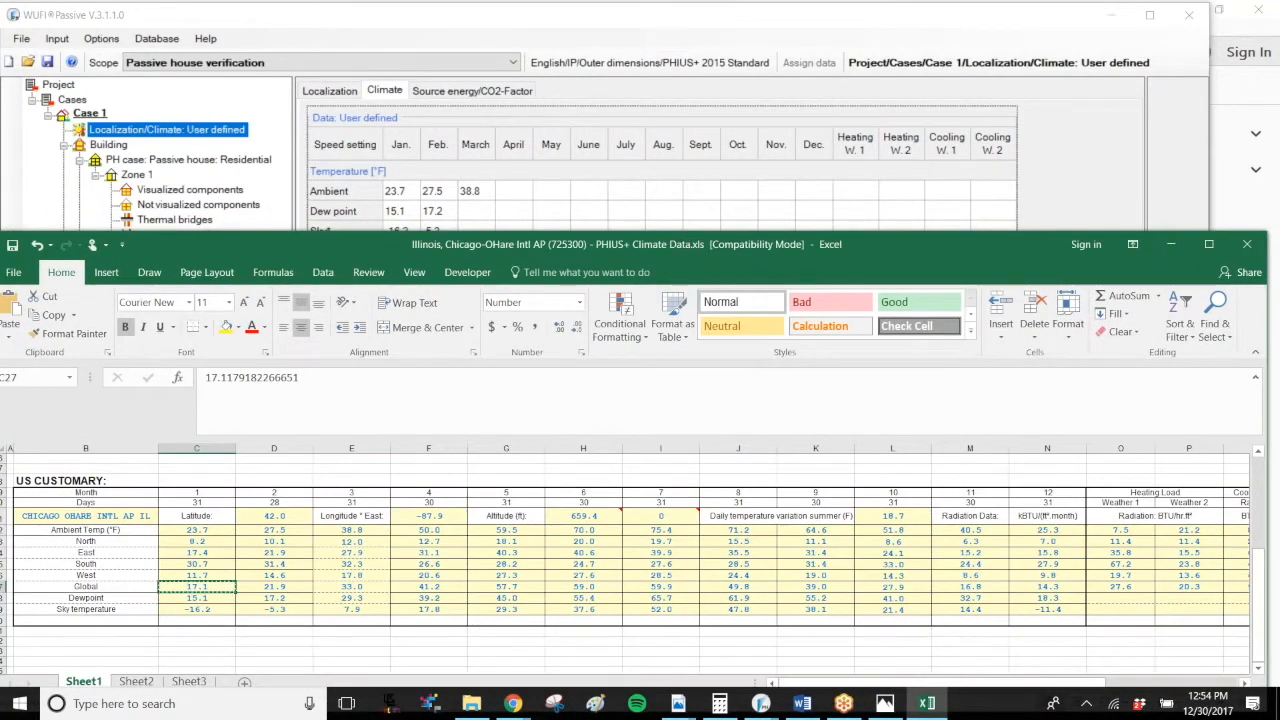
pyautogui.click(334, 631)
pyautogui.moveTo(806, 684); pyautogui.dragTo(885, 684)
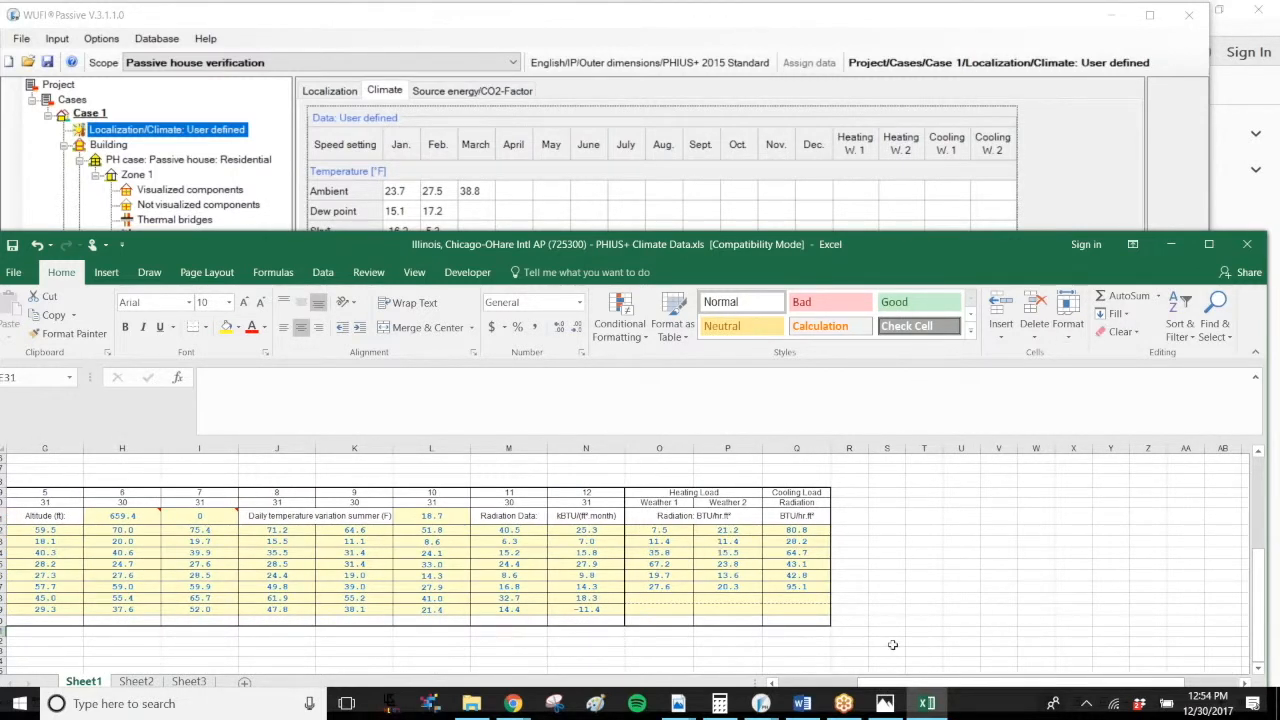
pyautogui.moveTo(882, 684); pyautogui.dragTo(916, 688)
pyautogui.moveTo(676, 503); pyautogui.dragTo(800, 590)
pyautogui.click(857, 573)
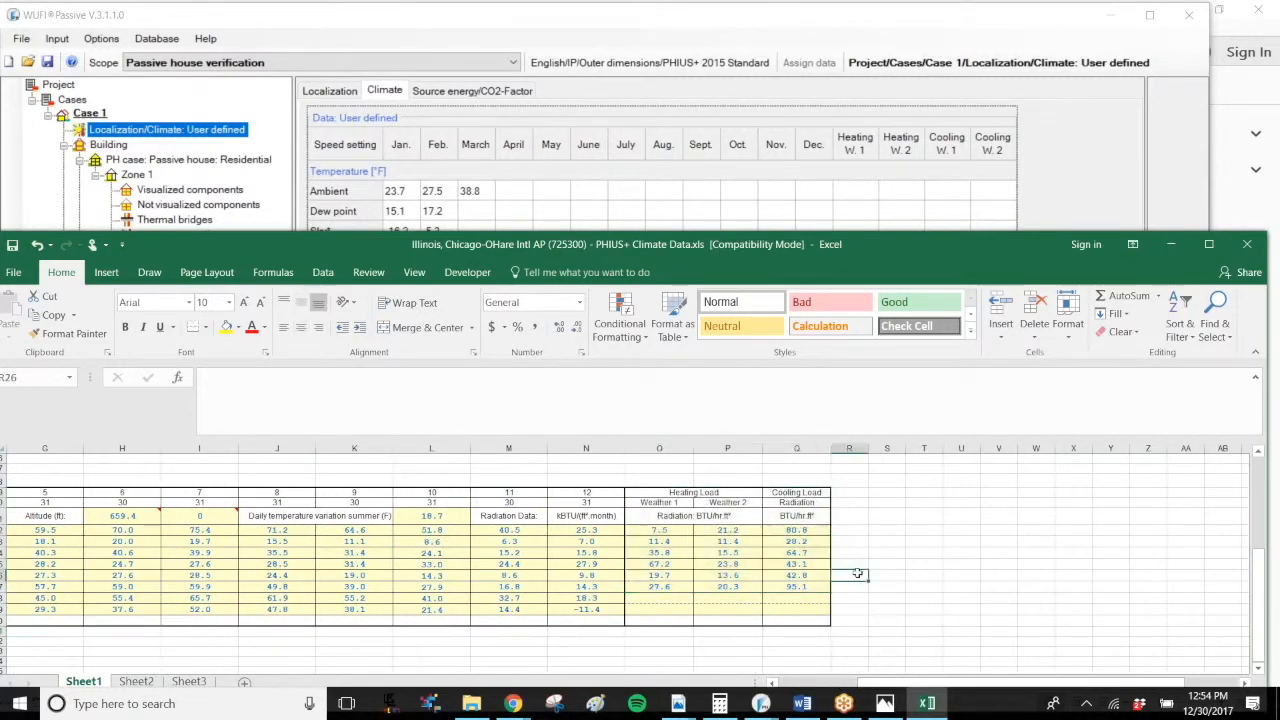
pyautogui.click(872, 197)
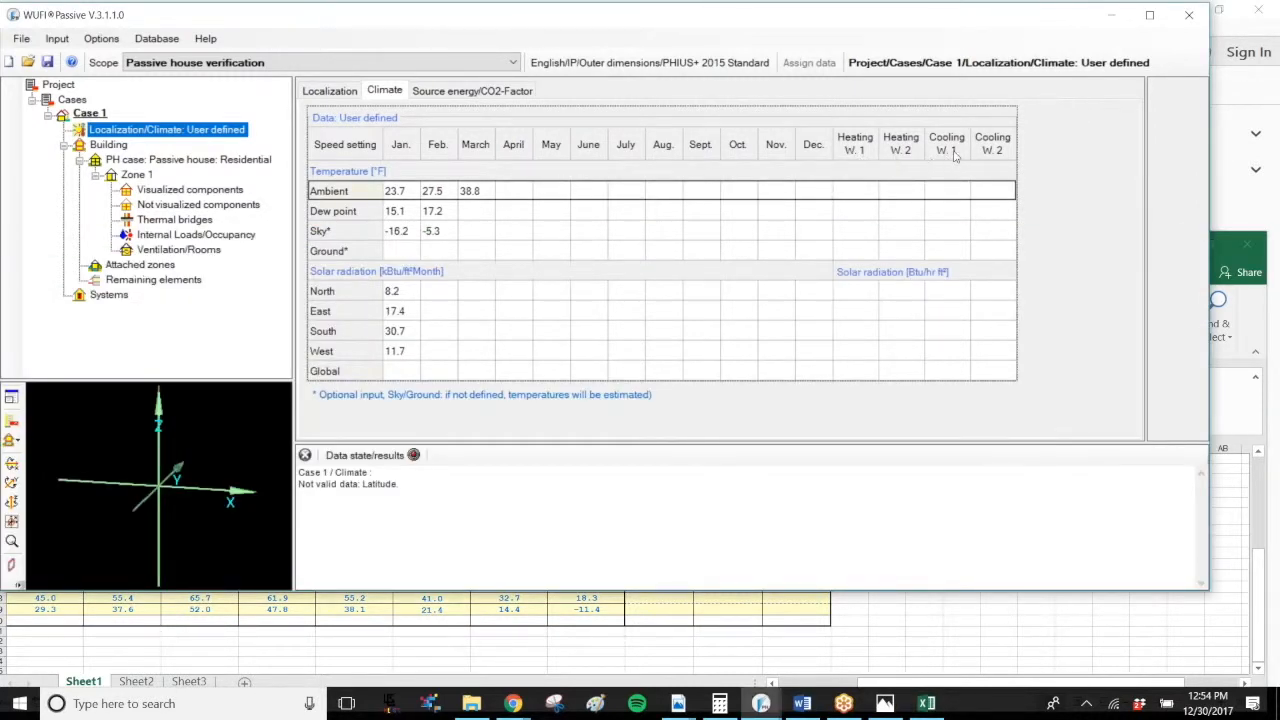
# Step: Examine the ambient temperature row of the workbook's Heating Load and Cooling Load columns against WUFI Passive's weather columns
pyautogui.click(812, 610)
pyautogui.click(659, 529)
pyautogui.hotkey('ctrl', 'c')
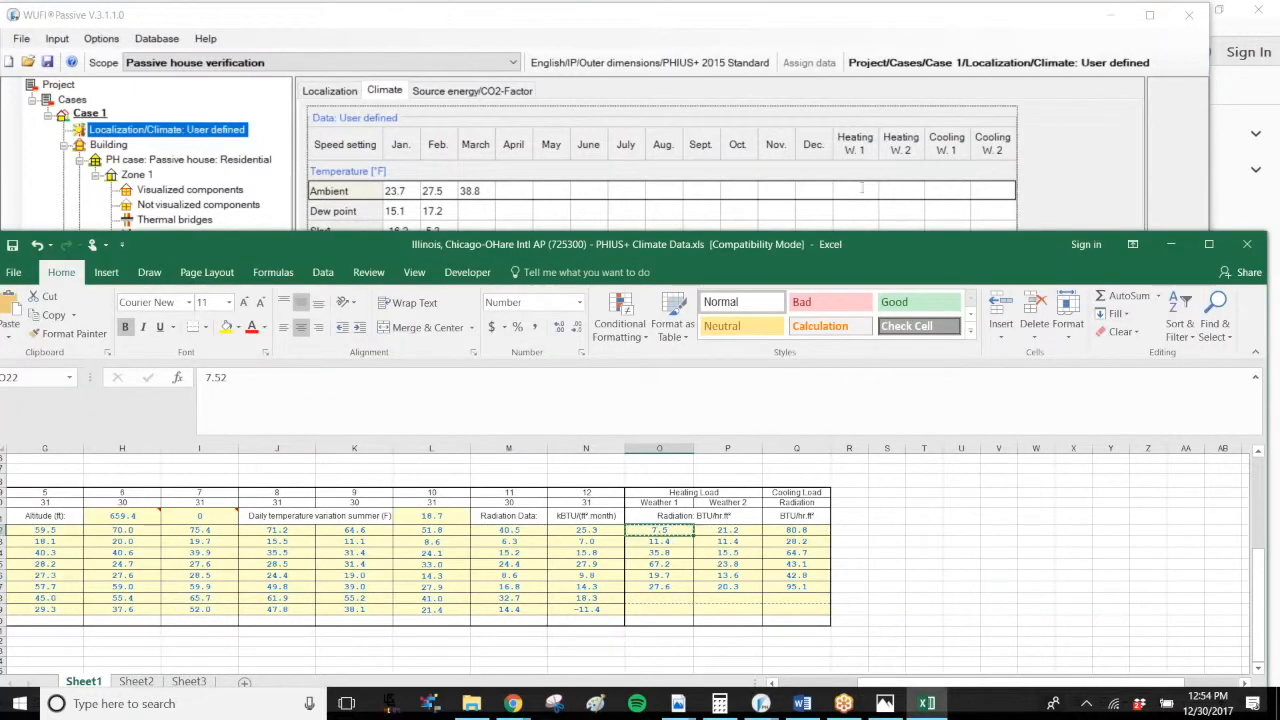
pyautogui.click(727, 620)
pyautogui.moveTo(672, 527); pyautogui.dragTo(797, 529)
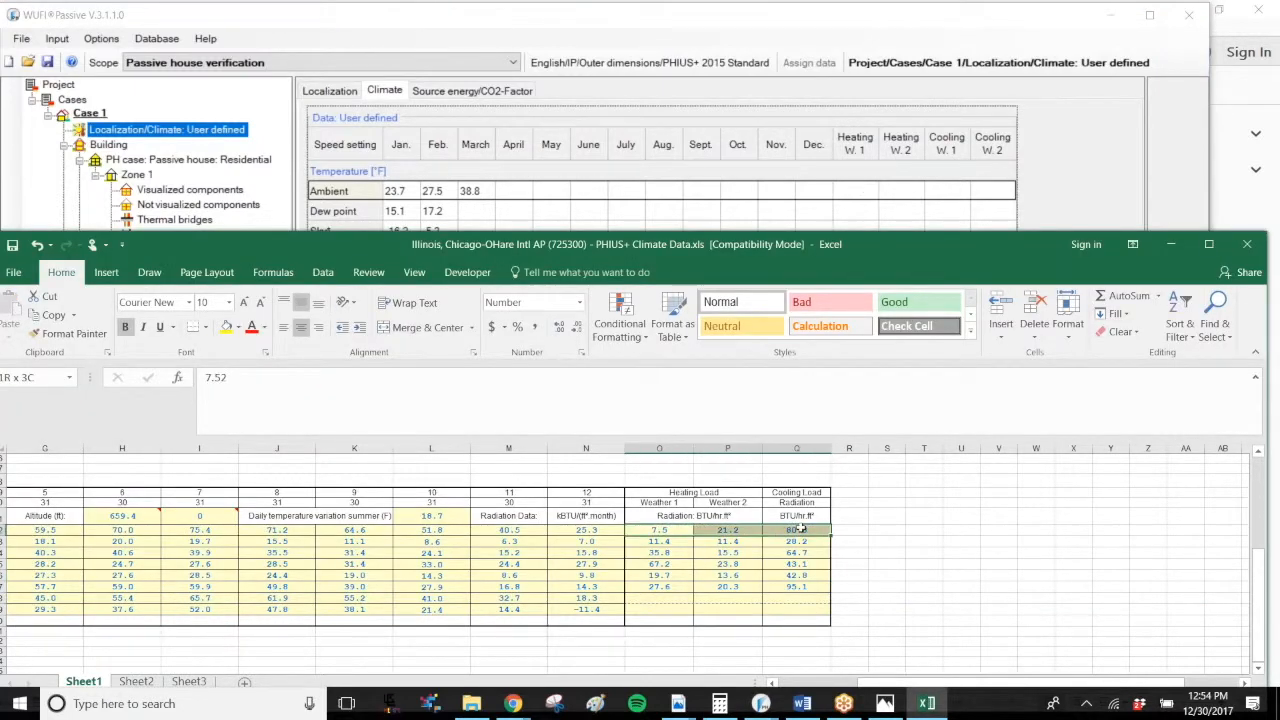
pyautogui.click(860, 188)
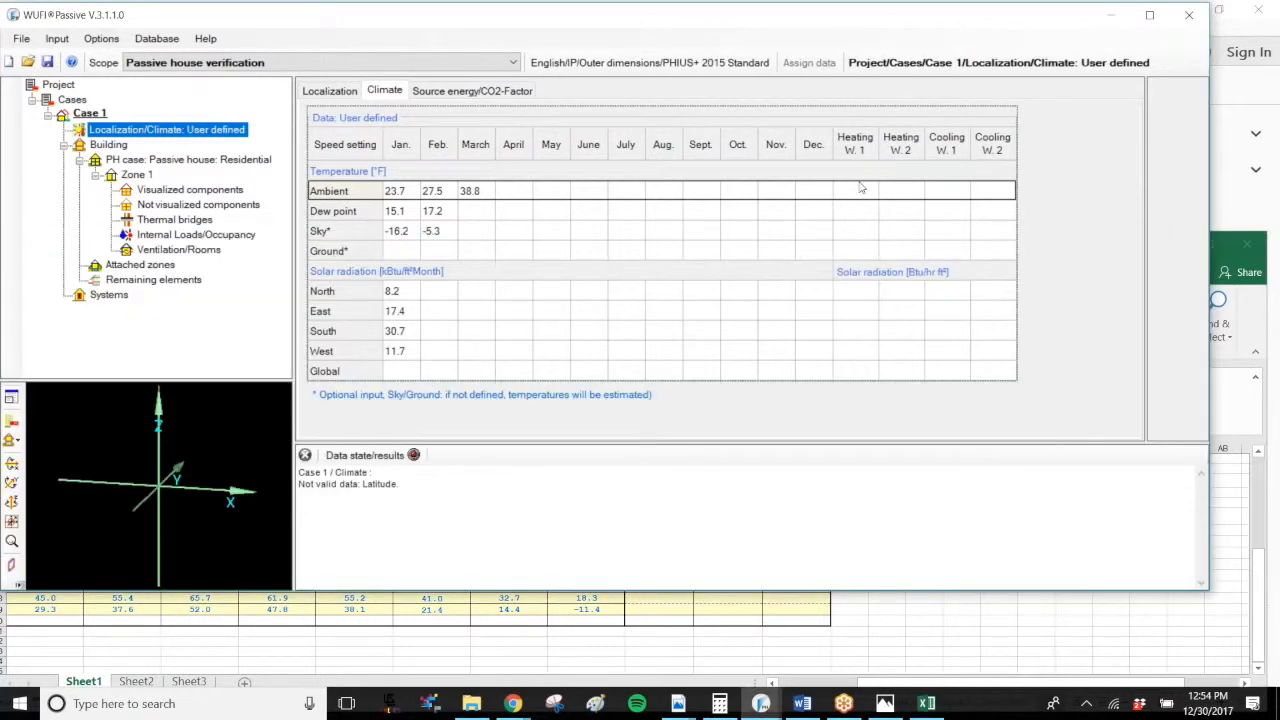
# Step: Copy the Heating Load Weather 1 ambient temperature, 7.5, from the workbook into WUFI Passive's Ambient row under Heating W. 1
pyautogui.click(885, 649)
pyautogui.click(843, 547)
pyautogui.click(843, 547)
pyautogui.click(667, 531)
pyautogui.hotkey('ctrl', 'c')
pyautogui.click(866, 192)
pyautogui.hotkey('ctrl', 'v')
# Step: Copy the Heating Load Weather 2 ambient temperature, 21.2, from the workbook into WUFI Passive's Ambient row under Heating W. 2
pyautogui.click(863, 635)
pyautogui.click(727, 531)
pyautogui.hotkey('ctrl', 'c')
pyautogui.click(898, 192)
pyautogui.hotkey('ctrl', 'v')
# Step: Copy the Cooling Load ambient temperature, 80.8, from the workbook into WUFI Passive's Ambient row under Cooling W. 1
pyautogui.click(880, 640)
pyautogui.click(787, 531)
pyautogui.hotkey('ctrl', 'c')
pyautogui.click(946, 191)
pyautogui.hotkey('ctrl', 'v')
# Step: Compare the workbook's dew point and sky temperature load cells with the matching heating and cooling weather cells in WUFI Passive
pyautogui.click(890, 633)
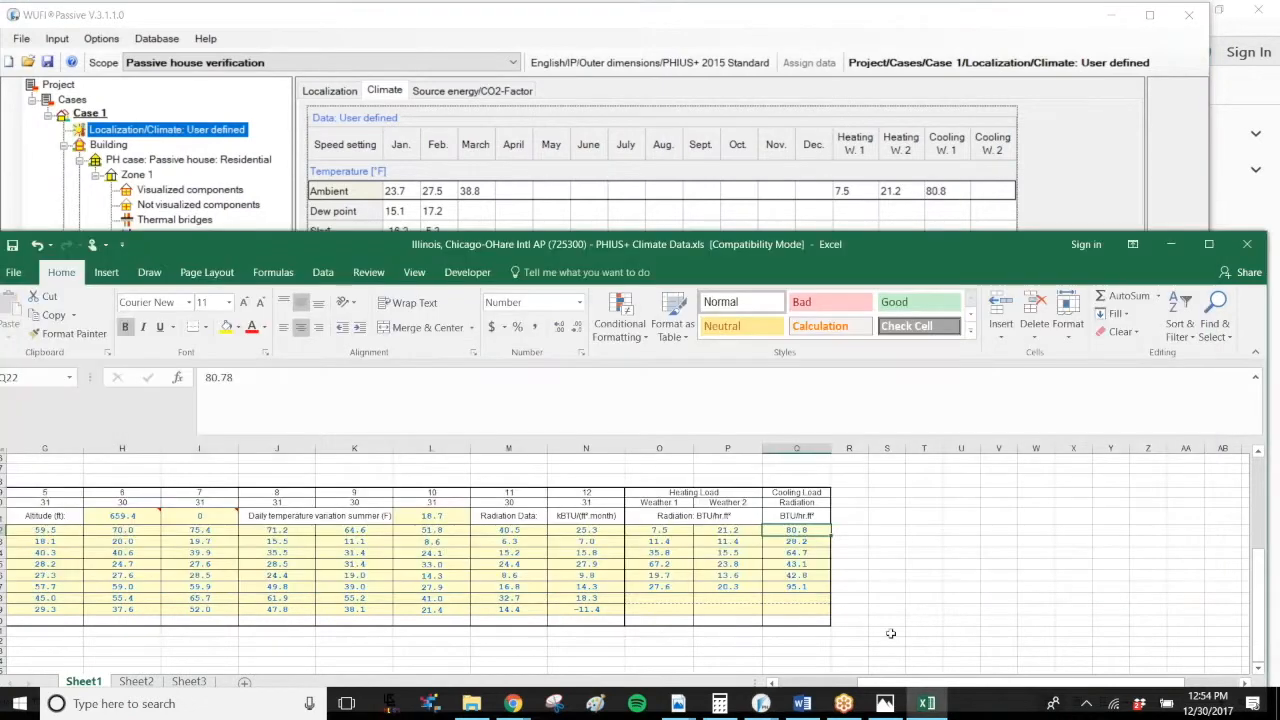
pyautogui.click(852, 211)
pyautogui.click(865, 637)
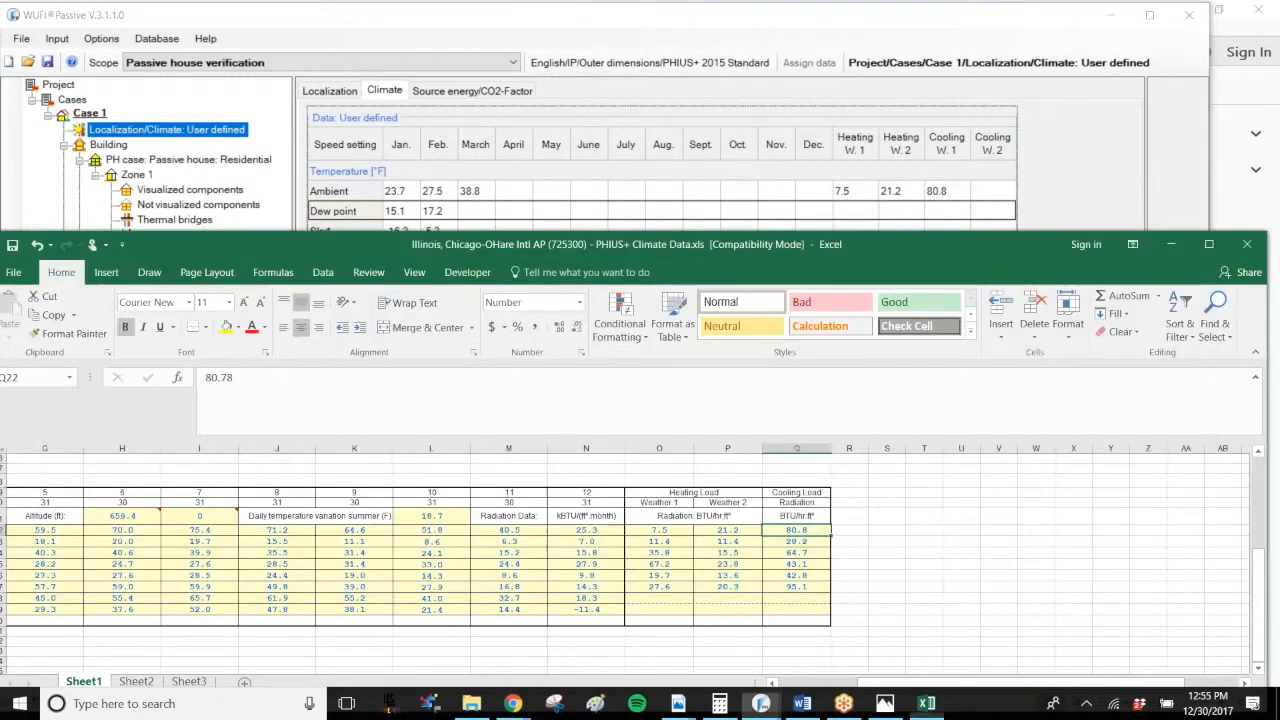
pyautogui.moveTo(680, 600); pyautogui.dragTo(820, 609)
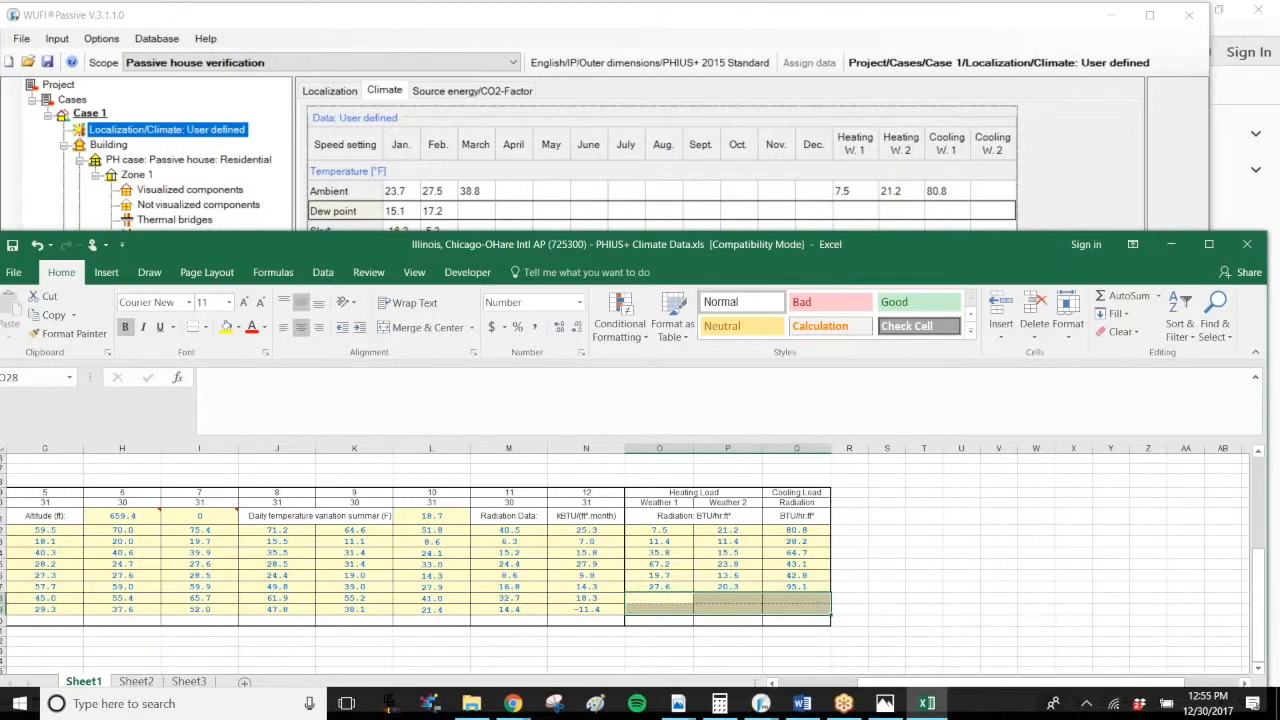
pyautogui.click(860, 208)
pyautogui.click(866, 232)
pyautogui.click(885, 256)
pyautogui.click(873, 309)
pyautogui.click(854, 291)
pyautogui.hotkey('alt', 'Tab')
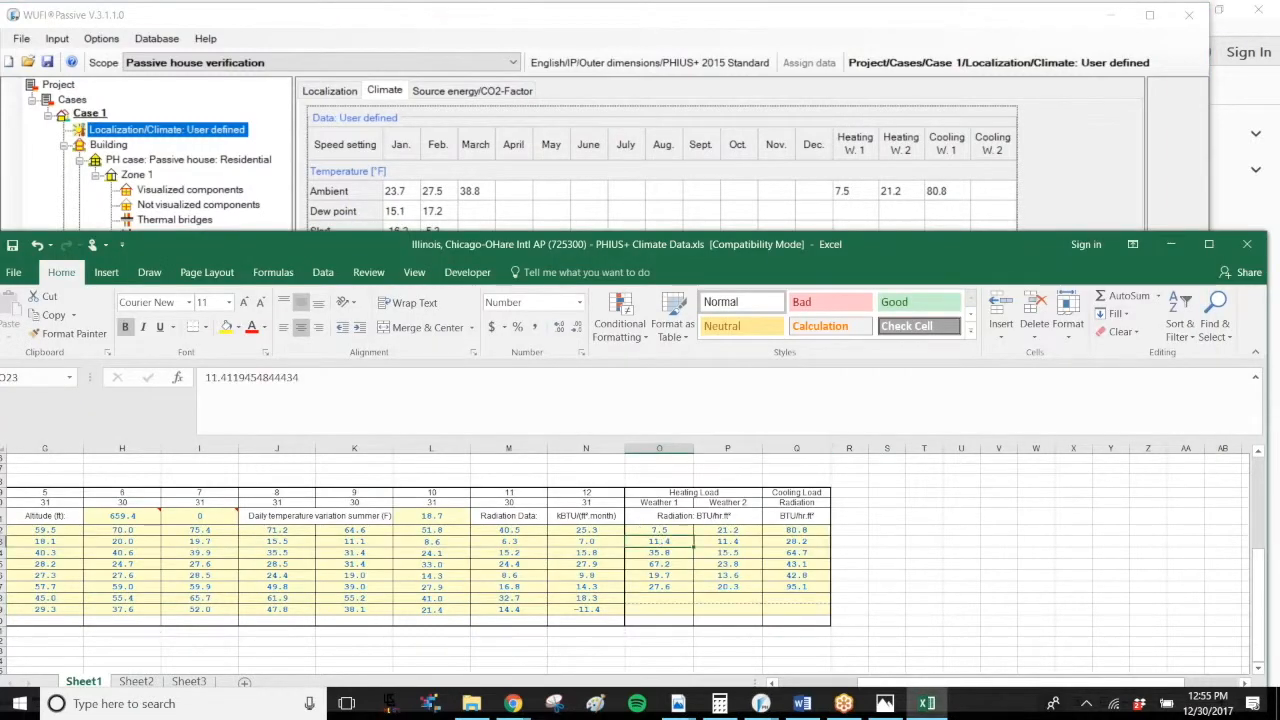
pyautogui.click(868, 210)
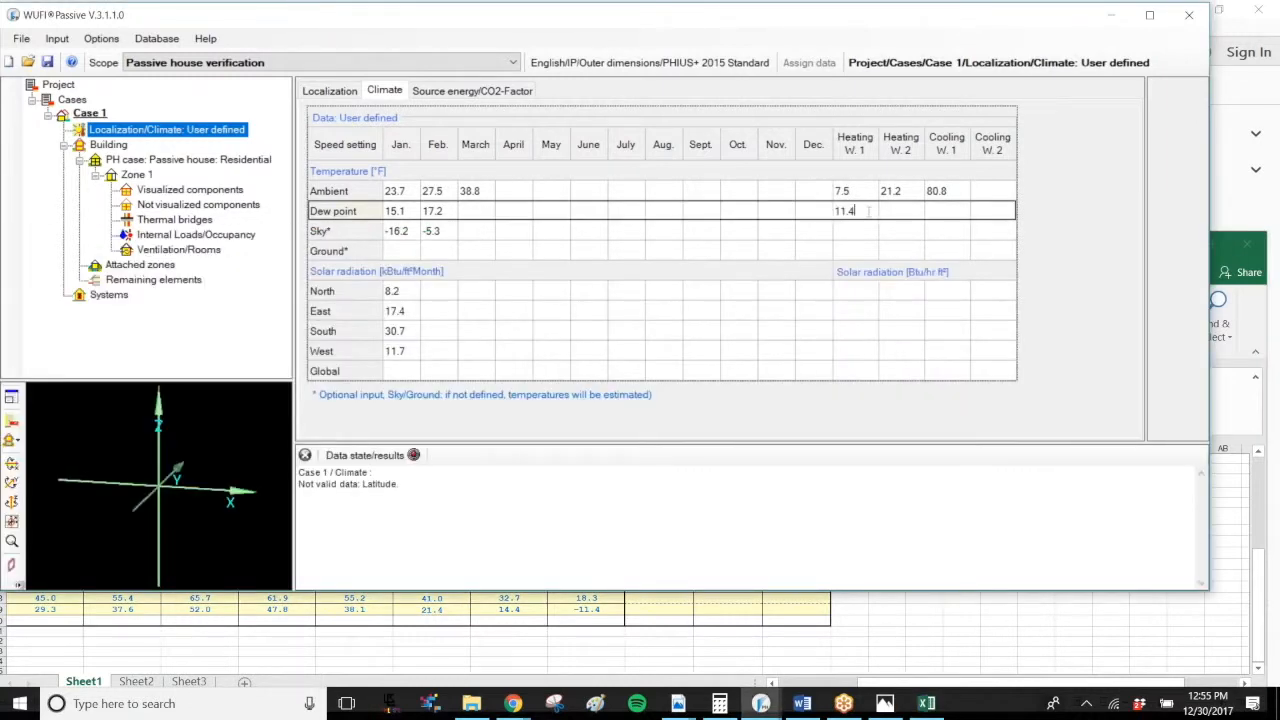
pyautogui.click(845, 297)
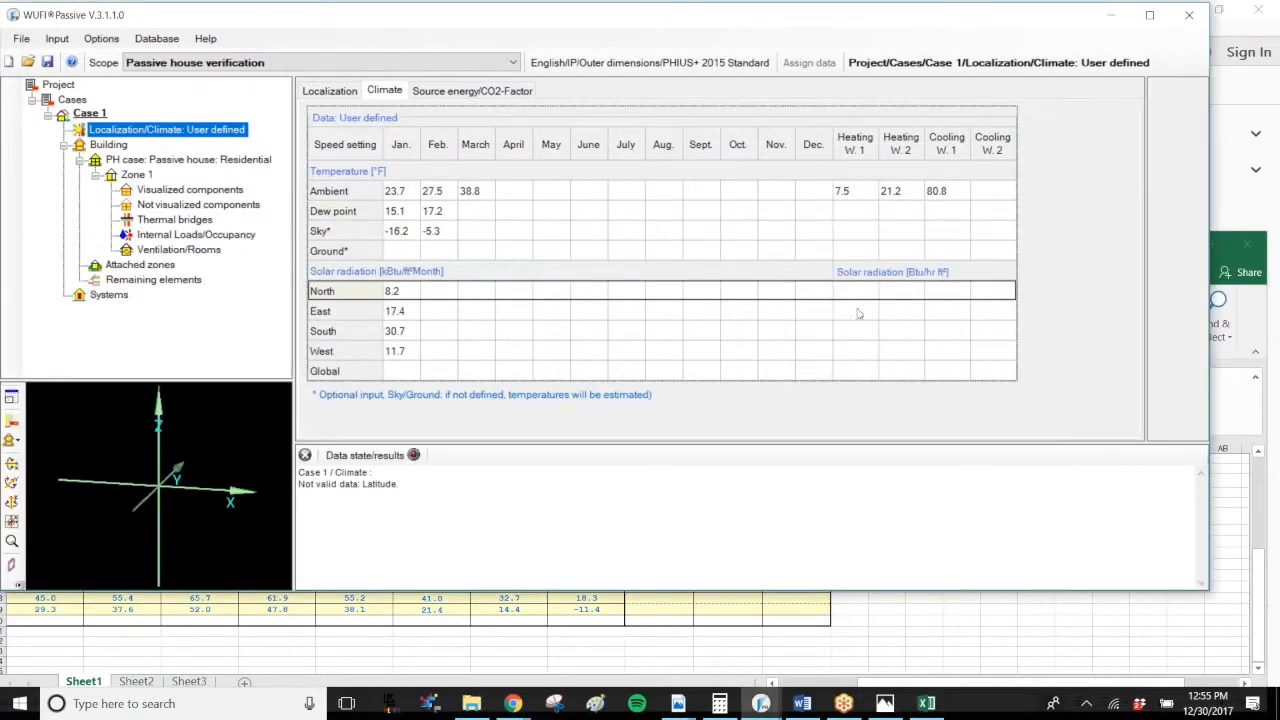
# Step: Trace the workbook's North row and copy its Heating Load Weather 1 radiation, 11.4, into WUFI Passive's North row under Heating W. 1
pyautogui.hotkey('alt', 'Tab')
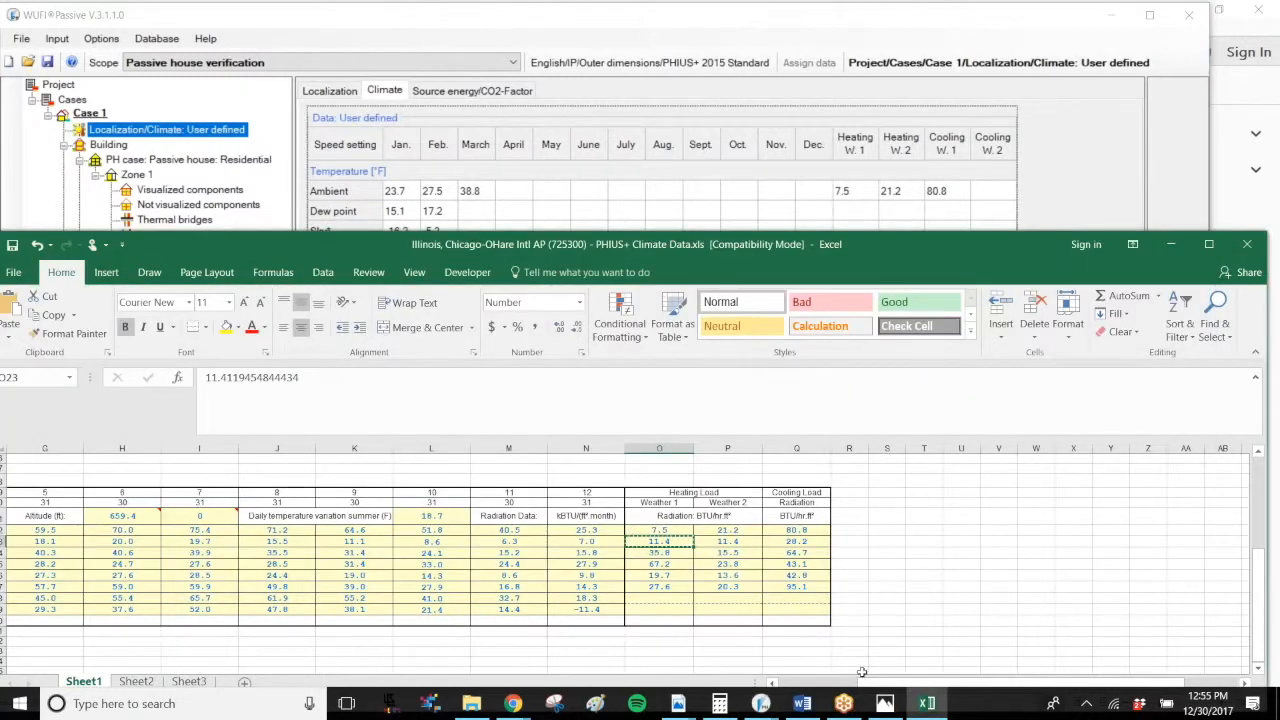
pyautogui.moveTo(773, 683); pyautogui.dragTo(740, 683)
pyautogui.click(136, 549)
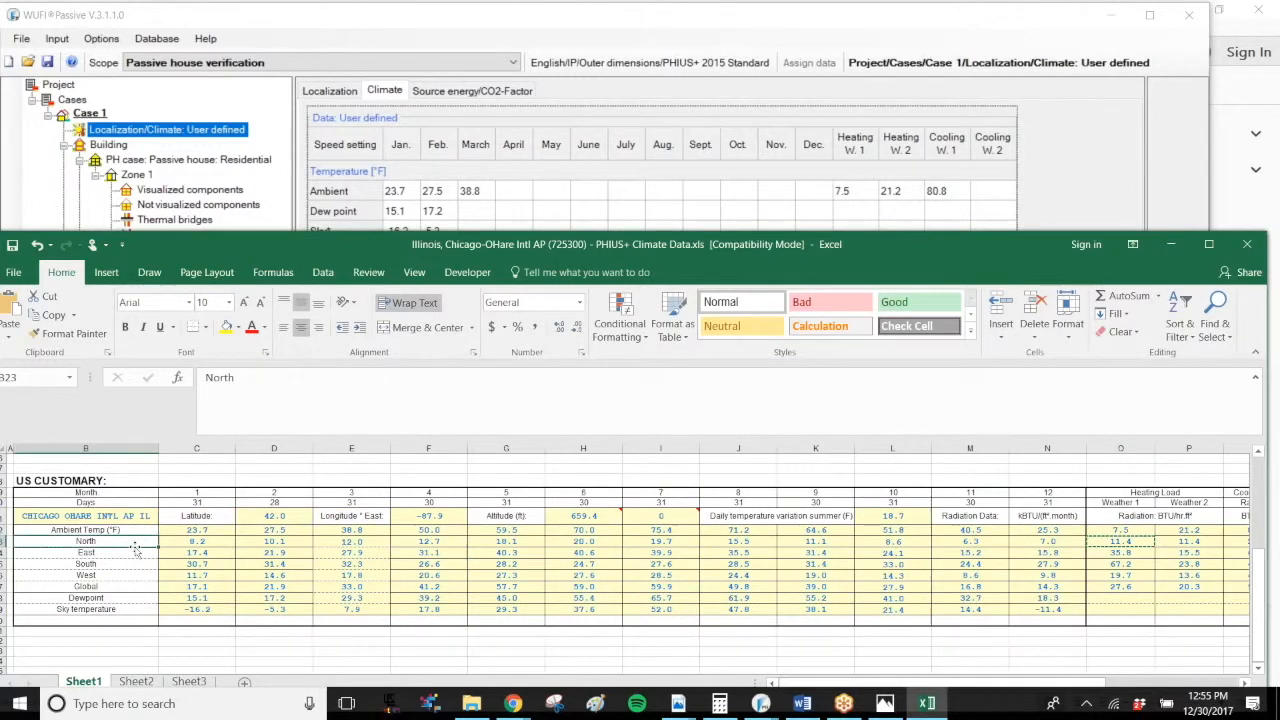
pyautogui.moveTo(199, 541); pyautogui.dragTo(1227, 541)
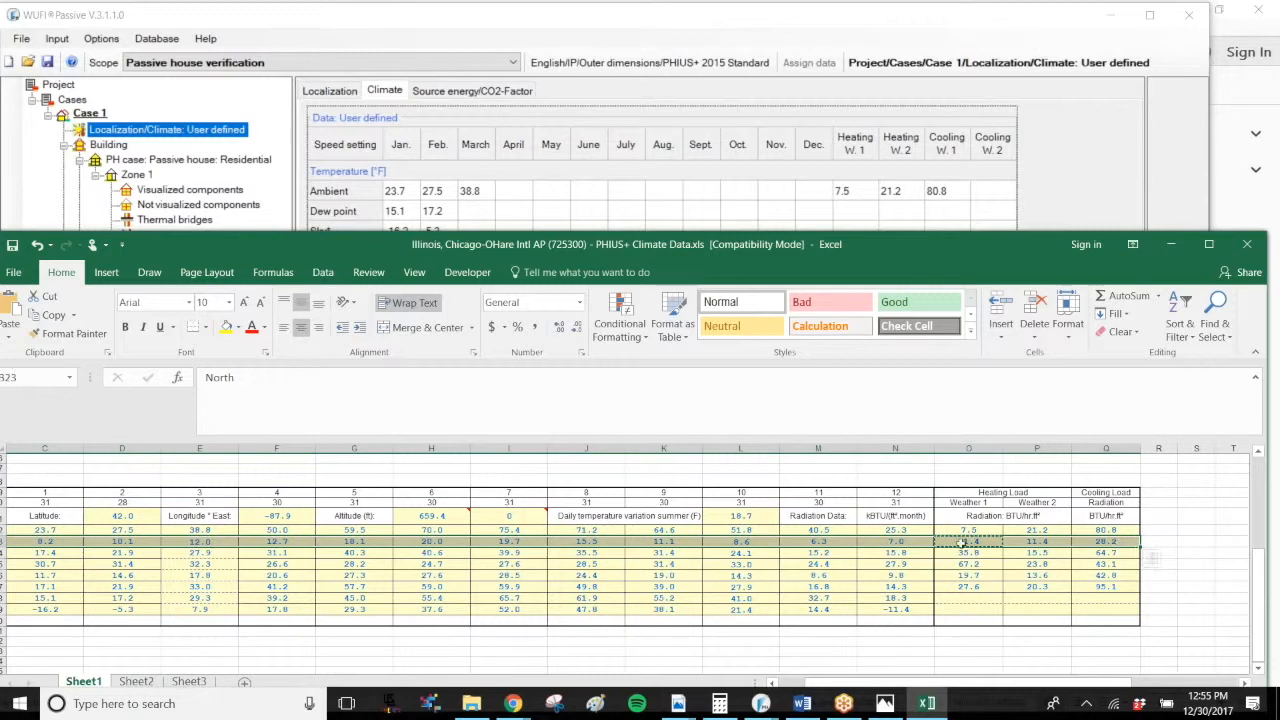
pyautogui.click(963, 541)
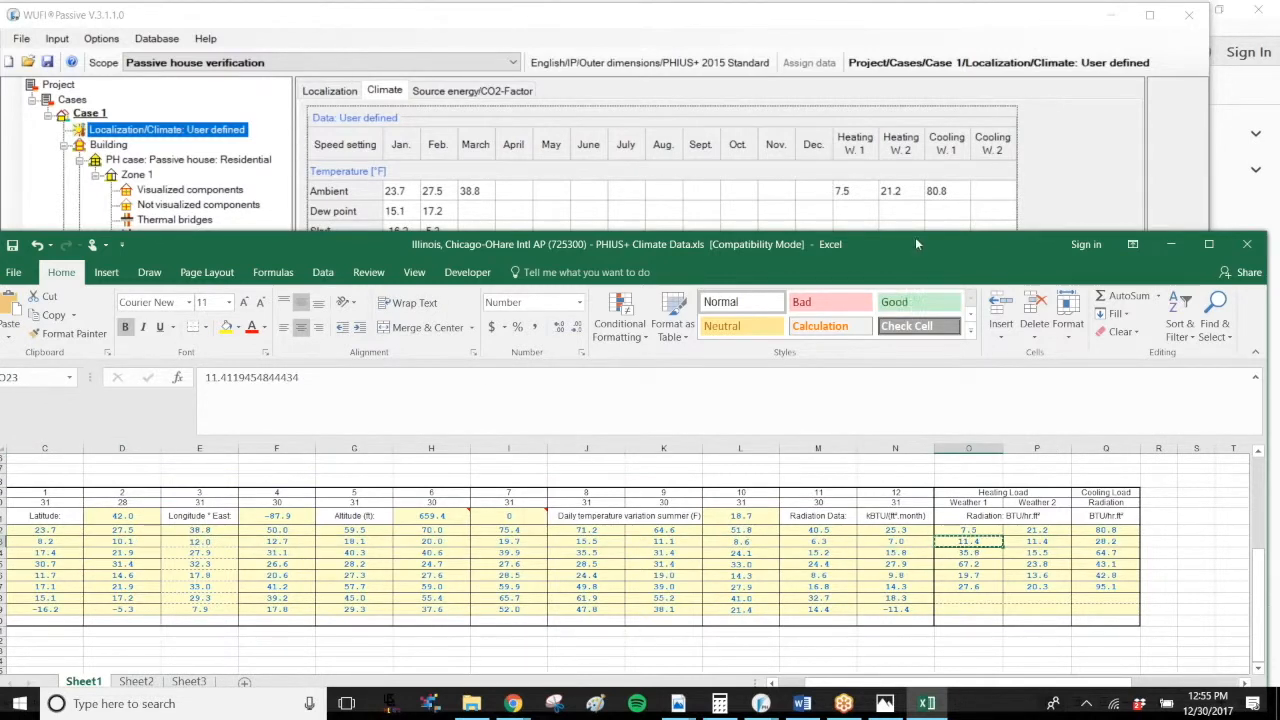
# Step: Copy the Heating Load Weather 1 East radiation, 35.8, from the workbook into WUFI Passive's East row under Heating W. 1
pyautogui.click(977, 556)
pyautogui.hotkey('ctrl', 'c')
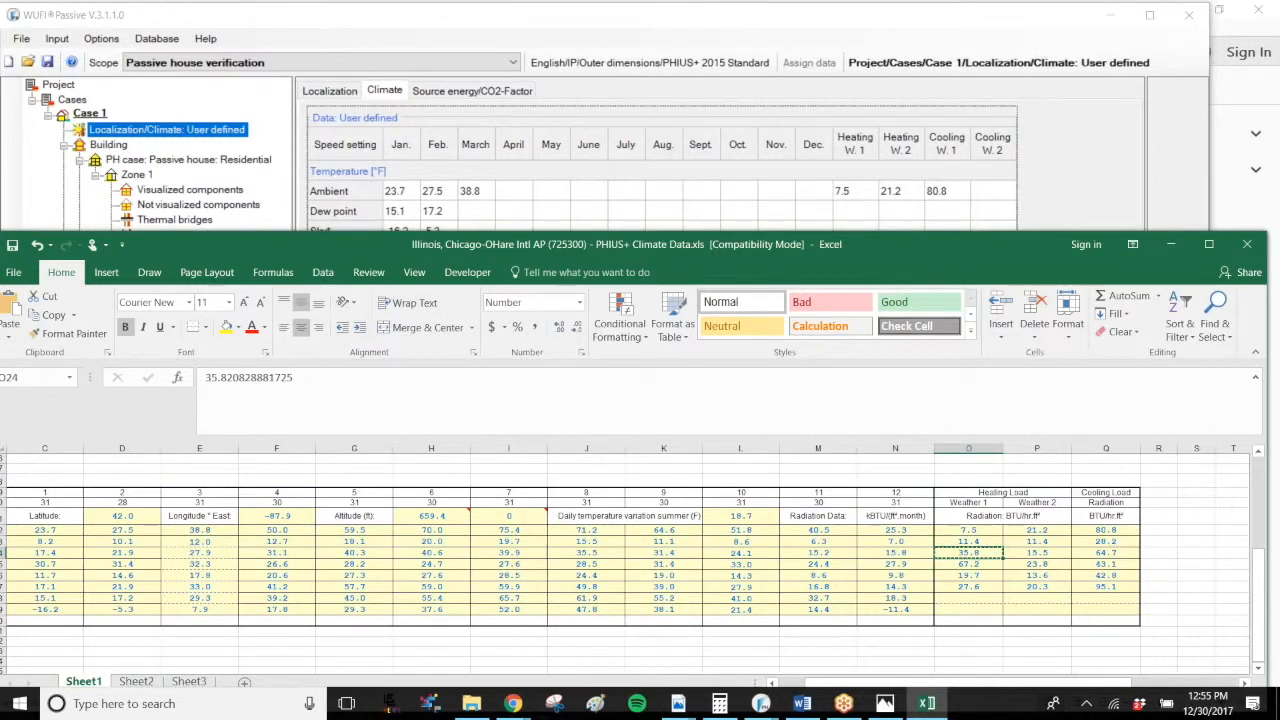
pyautogui.click(936, 212)
pyautogui.click(873, 314)
pyautogui.hotkey('ctrl', 'v')
# Step: Copy the Heating Load Weather 1 South radiation, 67.2, from the workbook into WUFI Passive's South row under Heating W. 1
pyautogui.click(846, 333)
pyautogui.click(970, 564)
pyautogui.hotkey('ctrl', 'c')
pyautogui.click(905, 188)
pyautogui.click(860, 338)
pyautogui.hotkey('ctrl', 'v')
# Step: Copy the Heating Load Weather 1 West radiation, 19.7, from the workbook into WUFI Passive's West row under Heating W. 1
pyautogui.click(957, 656)
pyautogui.click(964, 576)
pyautogui.hotkey('ctrl', 'c')
pyautogui.click(932, 198)
pyautogui.click(866, 352)
pyautogui.hotkey('ctrl', 'v')
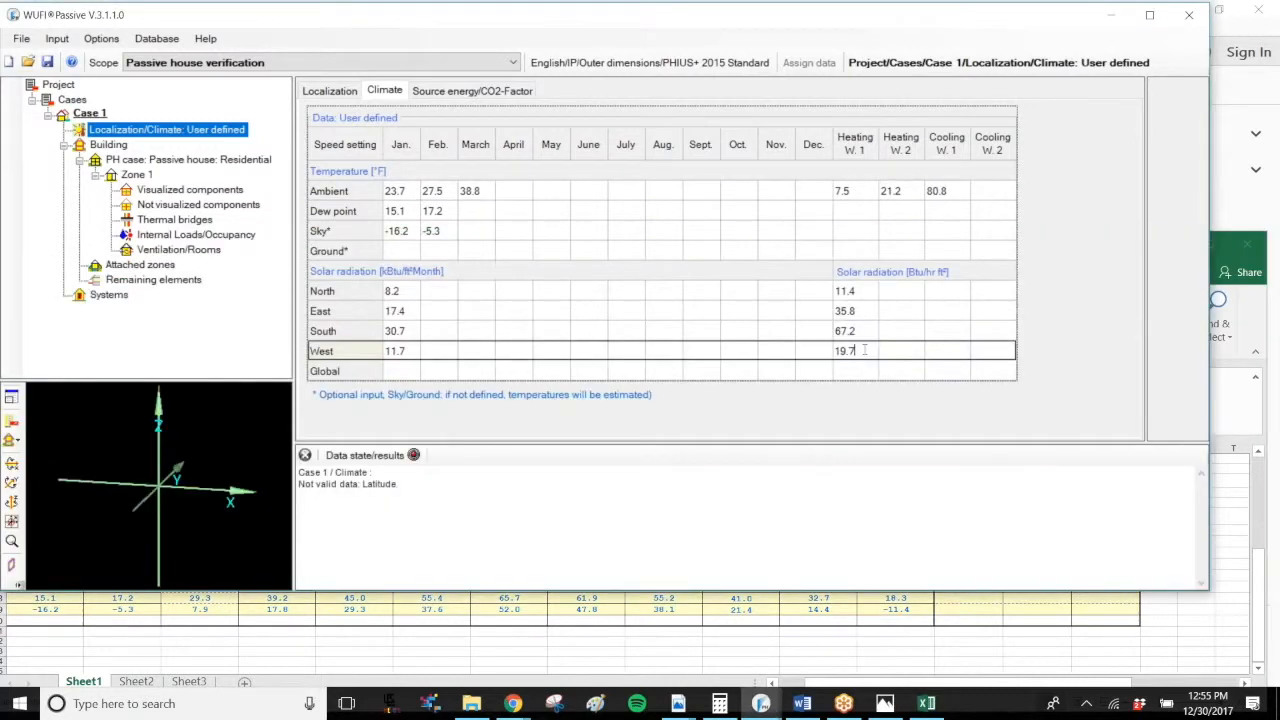
# Step: Copy the Heating Load Weather 1 Global radiation, 27.6, from the workbook into WUFI Passive's Global row under Heating W. 1
pyautogui.click(970, 630)
pyautogui.click(968, 586)
pyautogui.hotkey('ctrl', 'c')
pyautogui.click(891, 190)
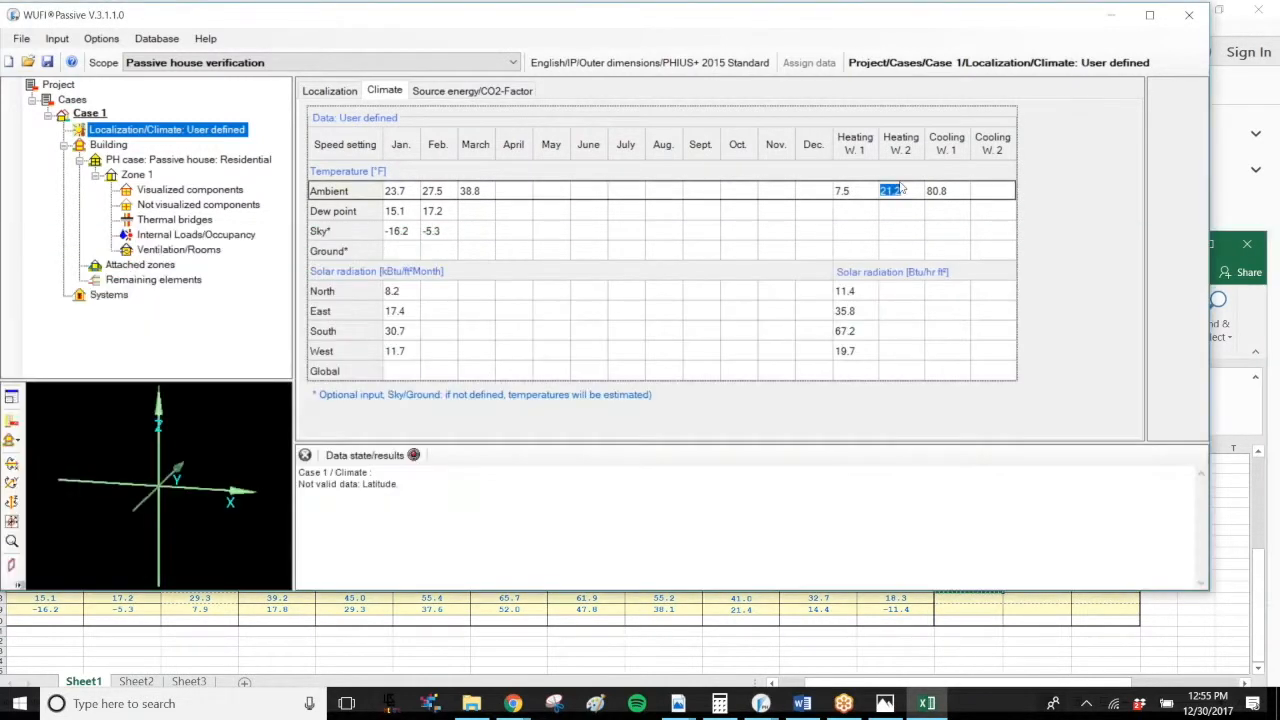
pyautogui.click(862, 368)
pyautogui.hotkey('ctrl', 'v')
# Step: Clear the copied selection in the workbook and review the manually entered climate table in WUFI Passive
pyautogui.click(1020, 627)
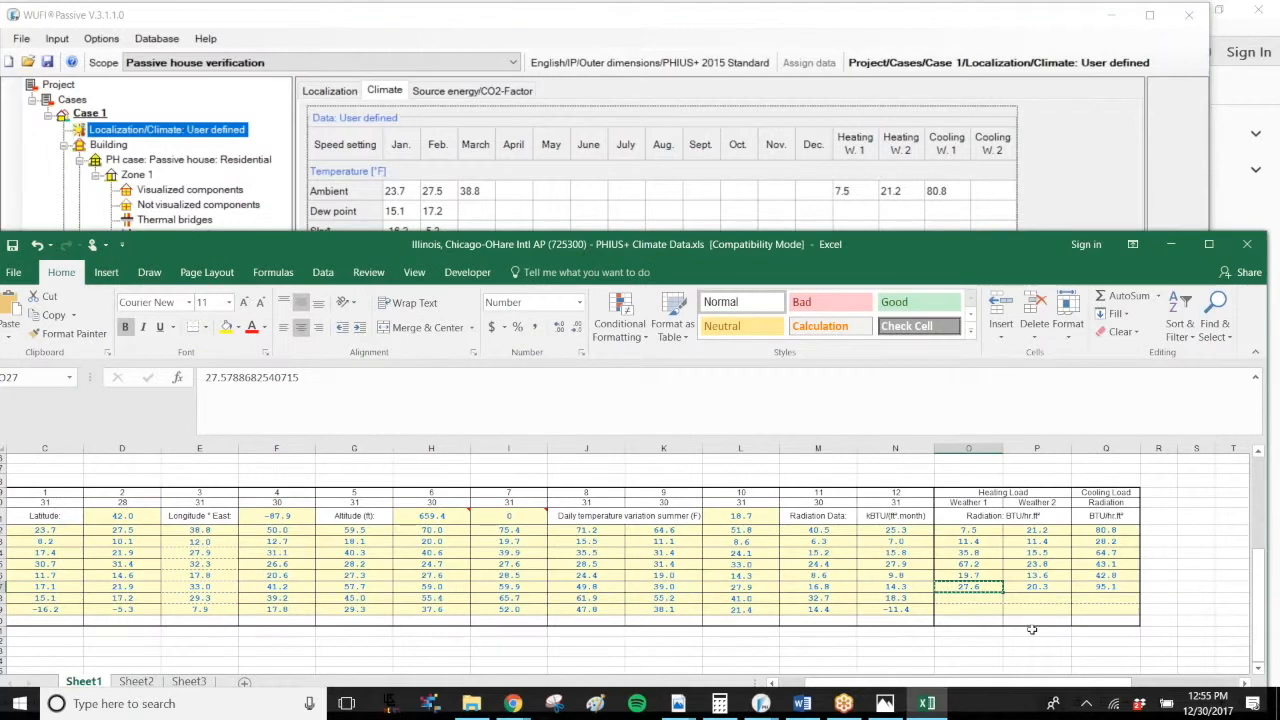
pyautogui.click(1036, 587)
pyautogui.press('Escape')
pyautogui.click(975, 651)
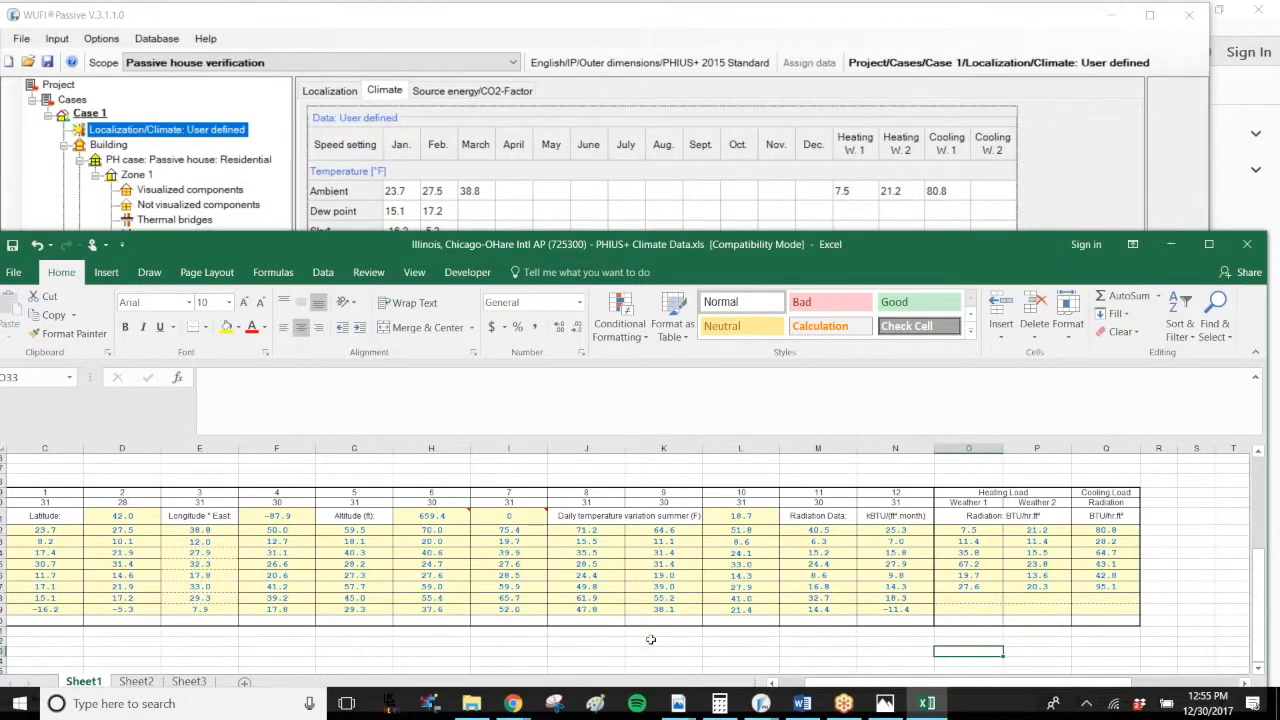
pyautogui.moveTo(760, 703)
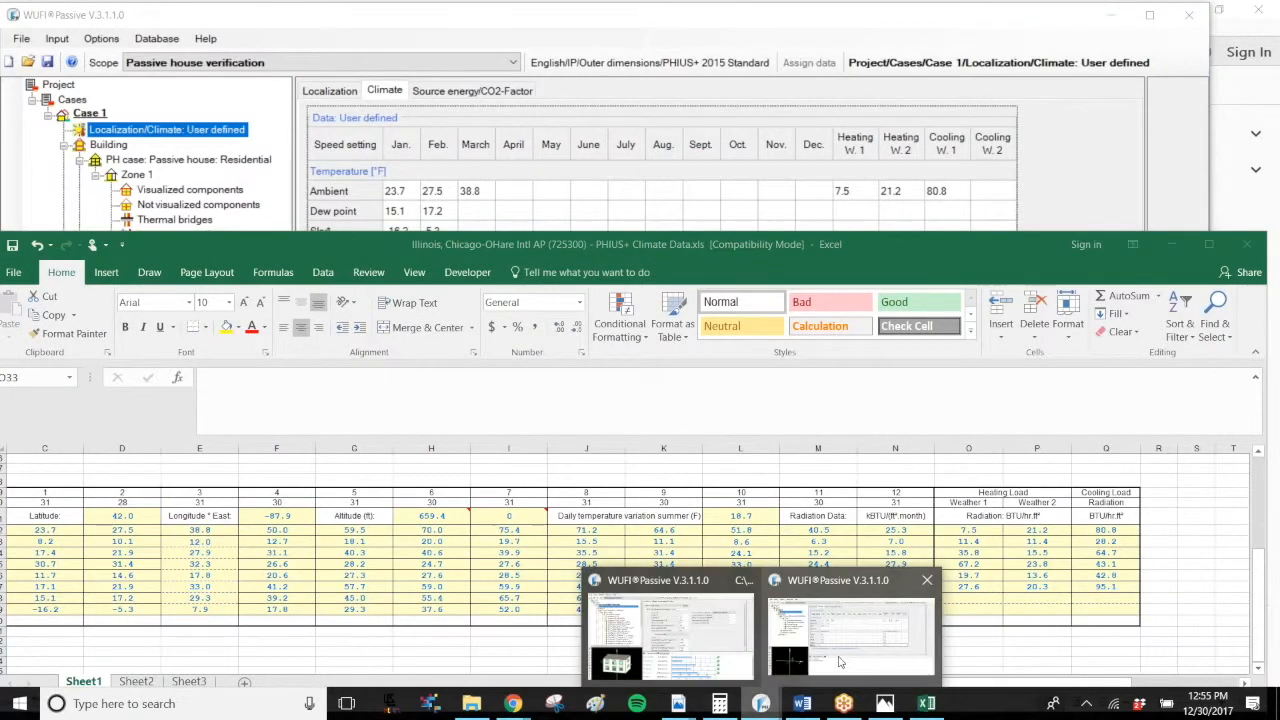
pyautogui.hotkey('alt', 'Tab')
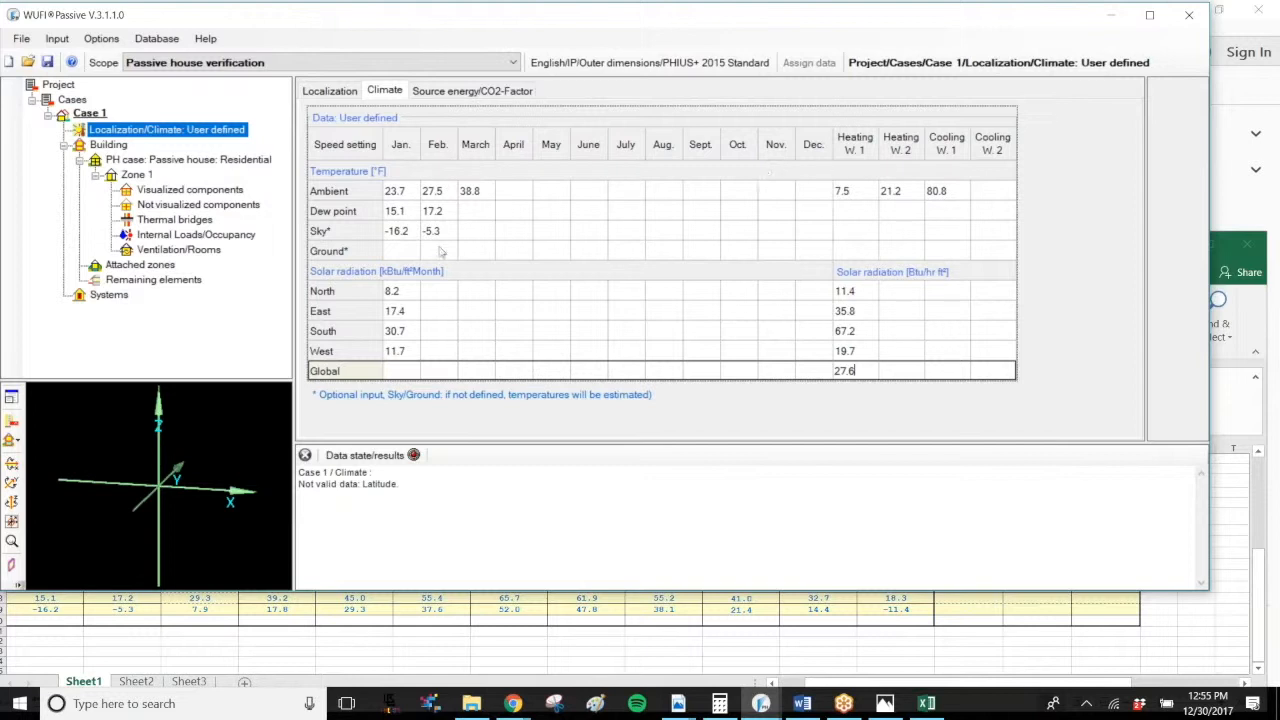
pyautogui.moveTo(832, 258)
pyautogui.moveTo(1000, 249)
# Step: Import the Excel file "Illinois, Chicago-OHare Intl AP (725300) - PHIUS+ Climate Data" as the user-defined climate and view its monthly table
pyautogui.click(340, 91)
pyautogui.click(539, 124)
pyautogui.click(523, 149)
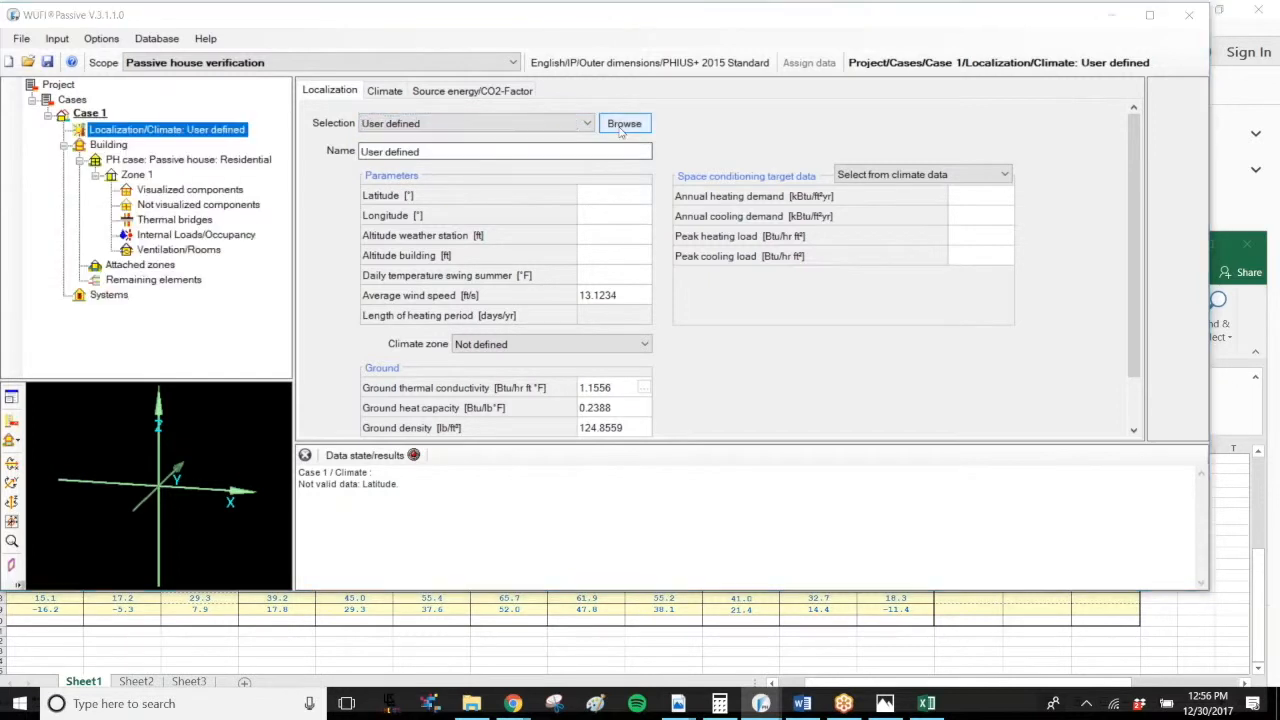
pyautogui.click(622, 124)
pyautogui.click(1163, 638)
pyautogui.click(1135, 652)
pyautogui.click(562, 118)
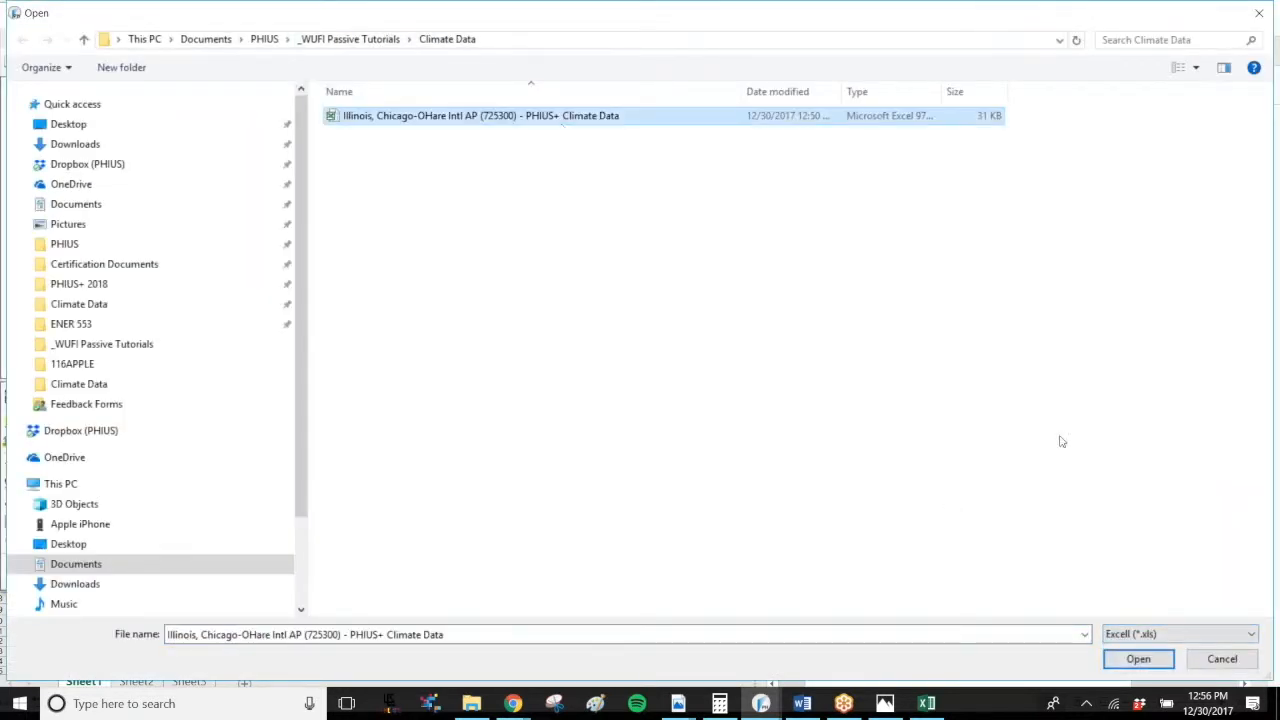
pyautogui.click(1148, 658)
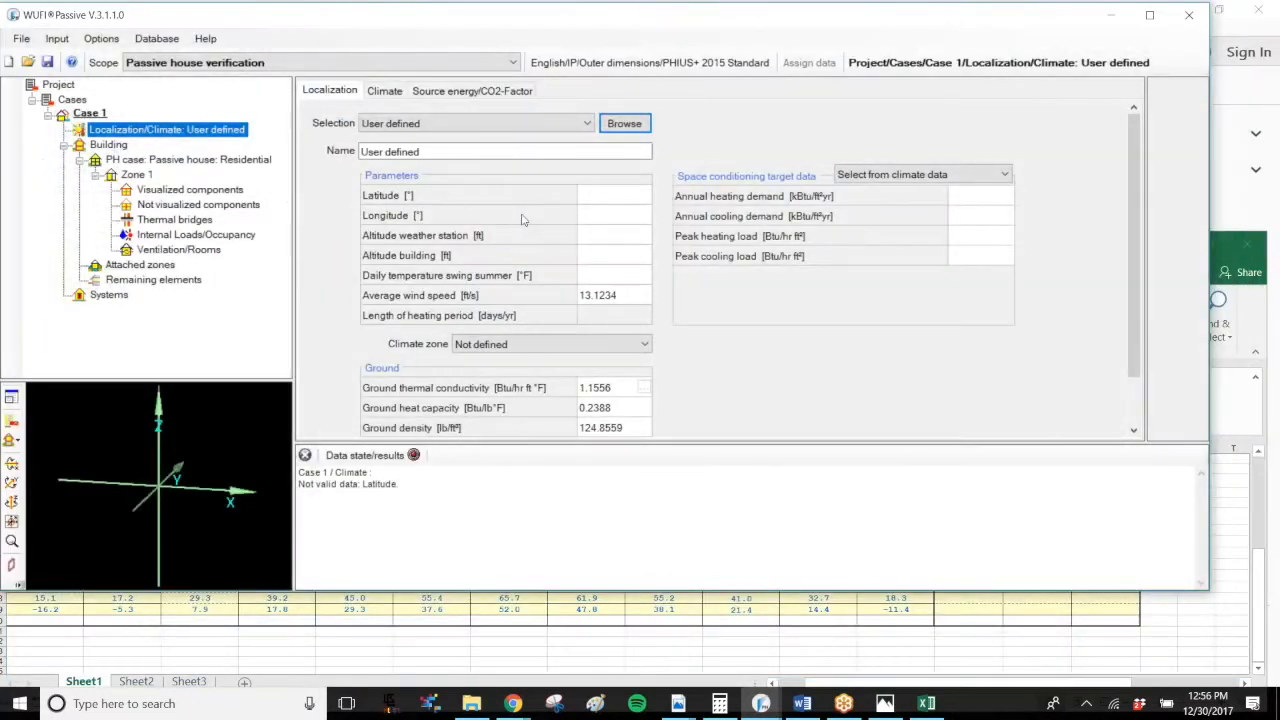
pyautogui.click(387, 92)
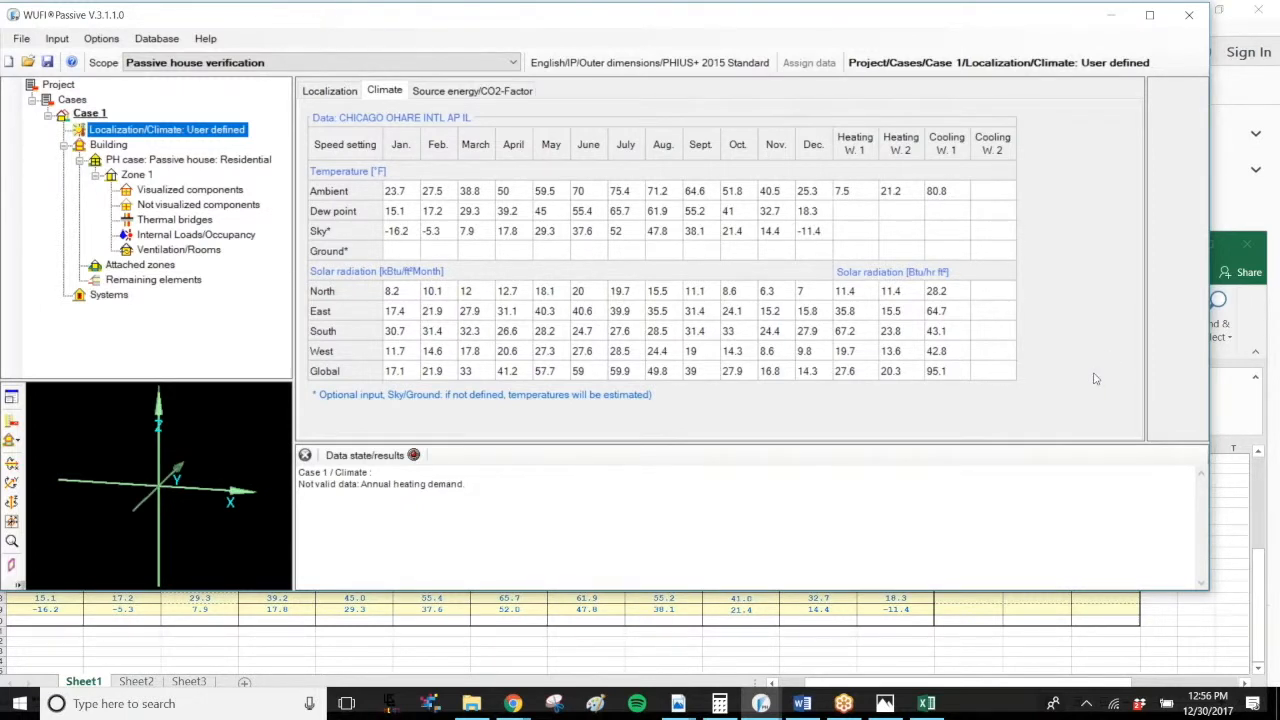
# Step: Switch from the PDF slide to Case 1's Localization/Climate entry in WUFI Passive and widen the project tree
pyautogui.click(855, 712)
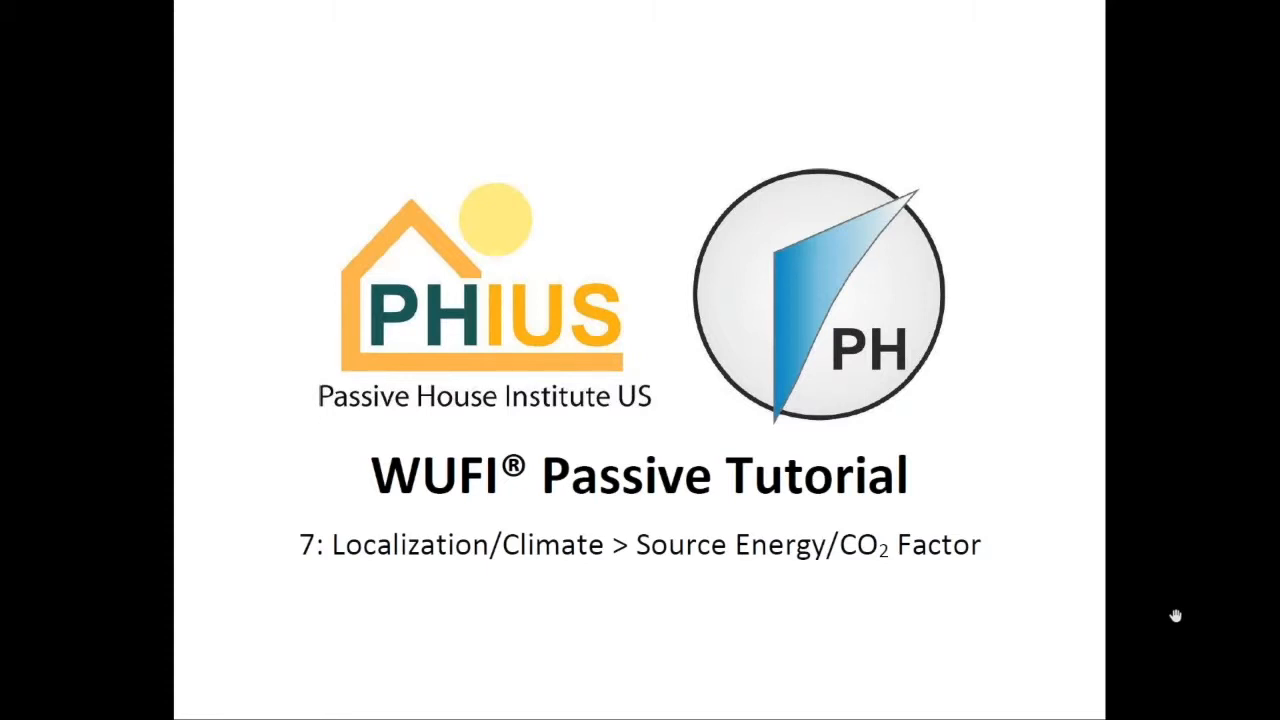
pyautogui.press('Escape')
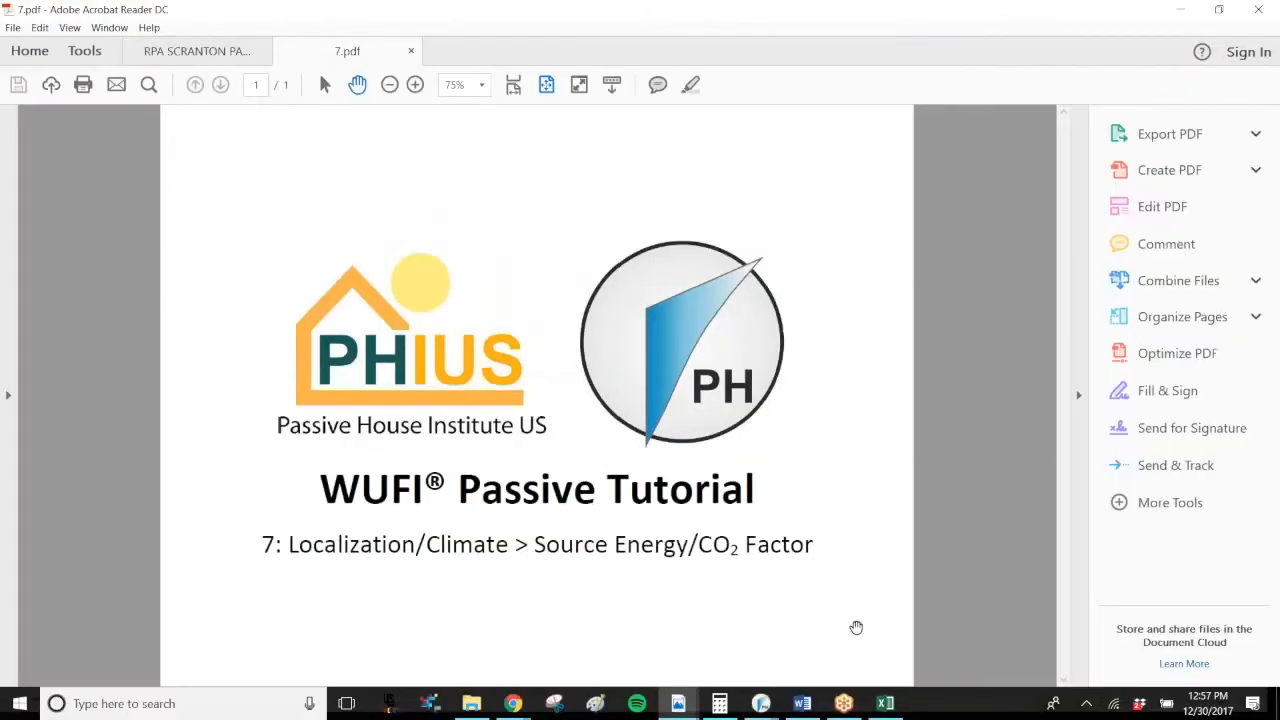
pyautogui.moveTo(761, 703)
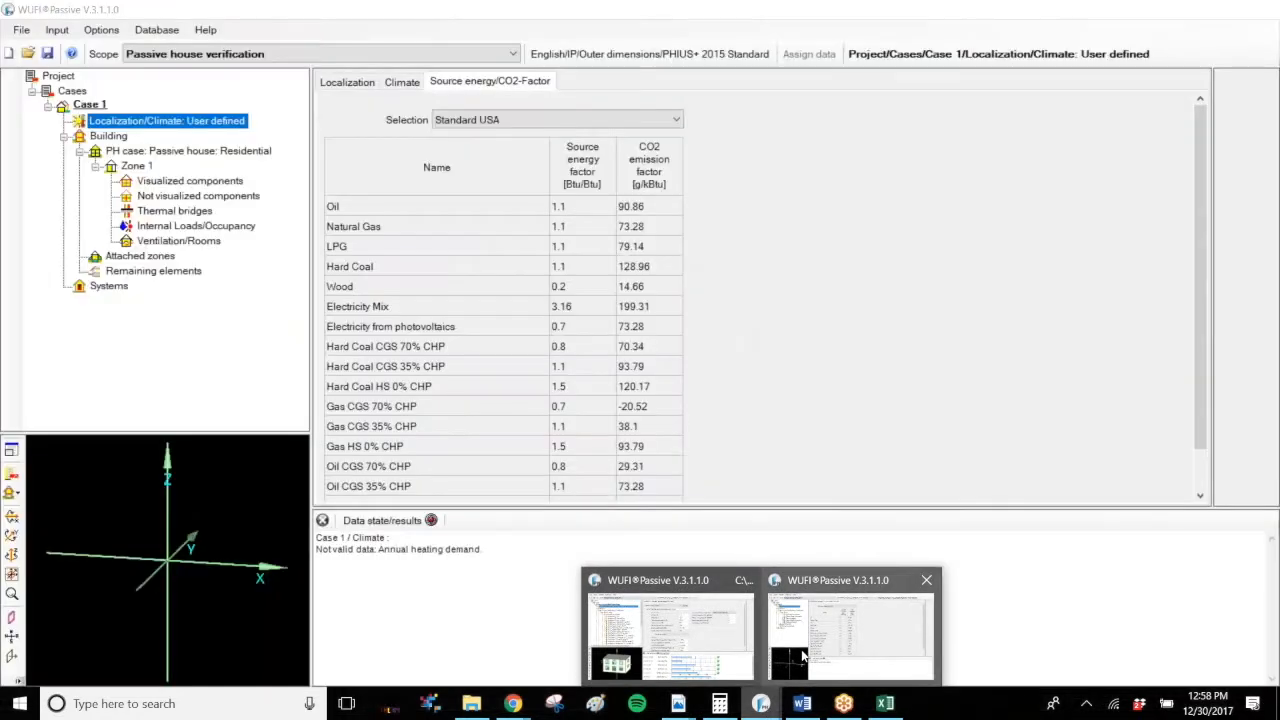
pyautogui.click(806, 657)
pyautogui.click(89, 104)
pyautogui.click(108, 122)
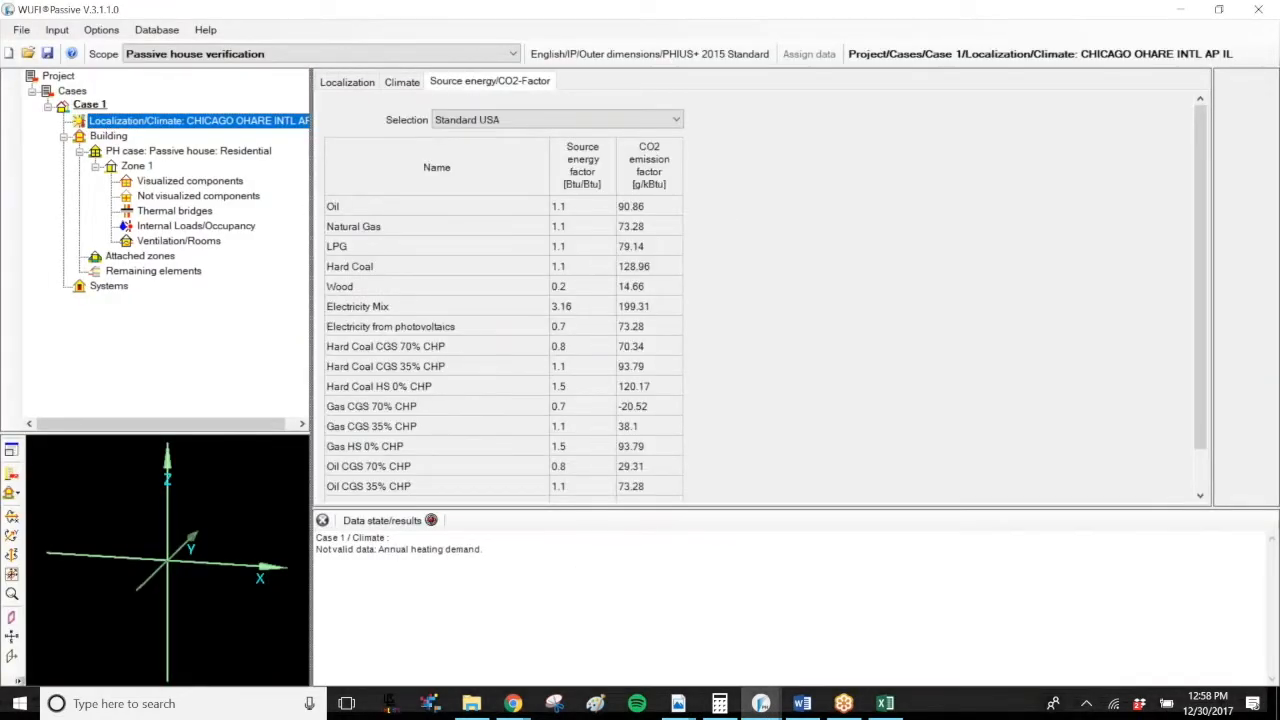
pyautogui.moveTo(311, 203); pyautogui.dragTo(394, 203)
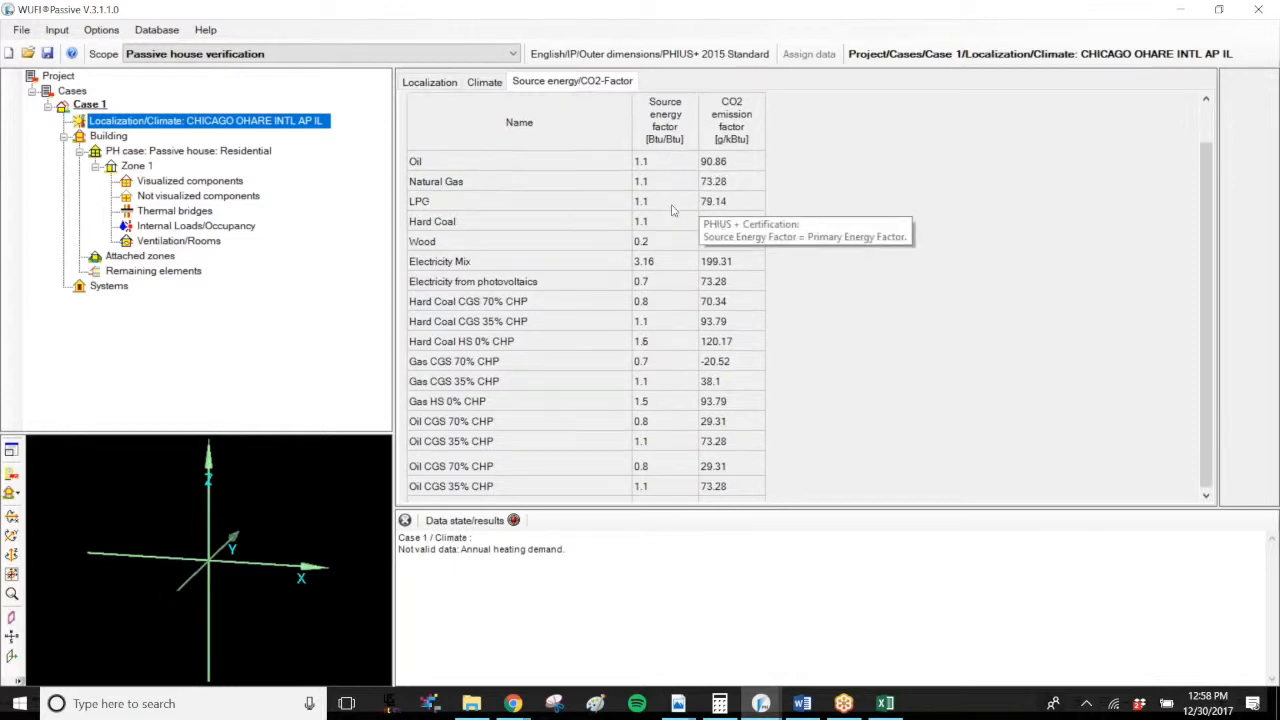
# Step: Enlarge the source energy/CO2 factor area and examine the source energy factors for Natural Gas and Electricity Mix
pyautogui.click(758, 208)
pyautogui.scroll(1, 786, 242)
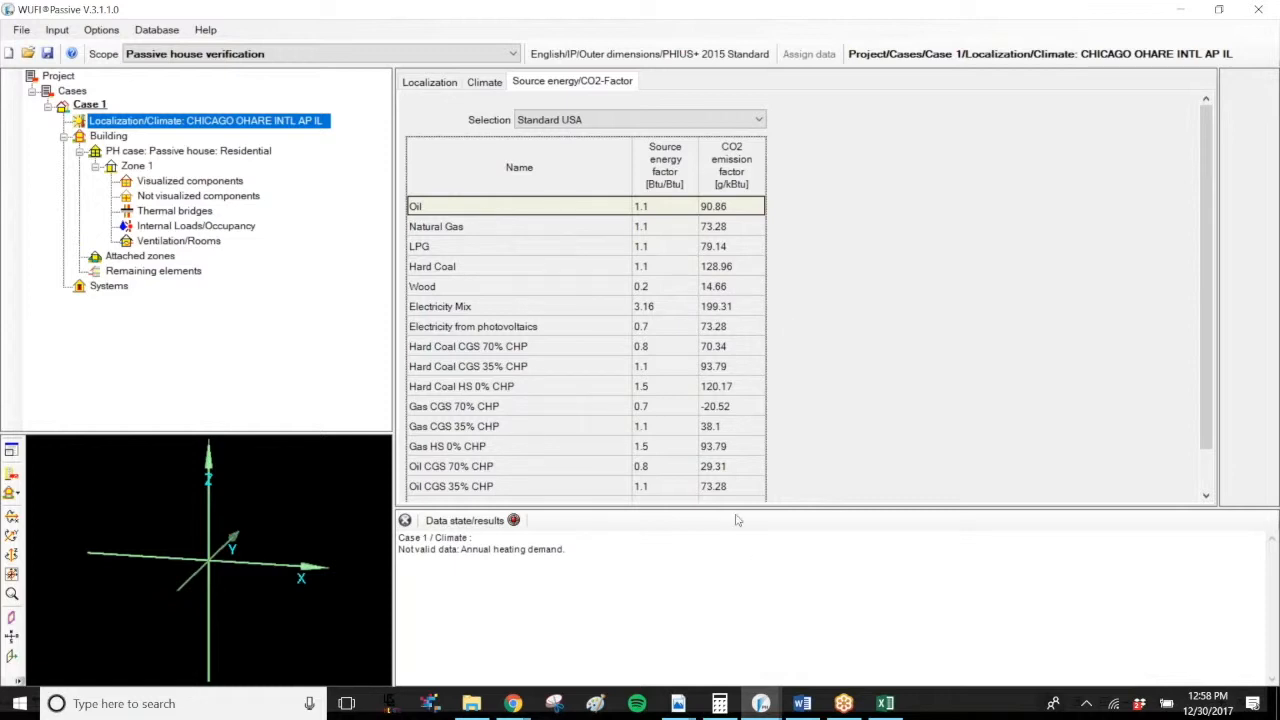
pyautogui.moveTo(737, 520); pyautogui.dragTo(737, 560)
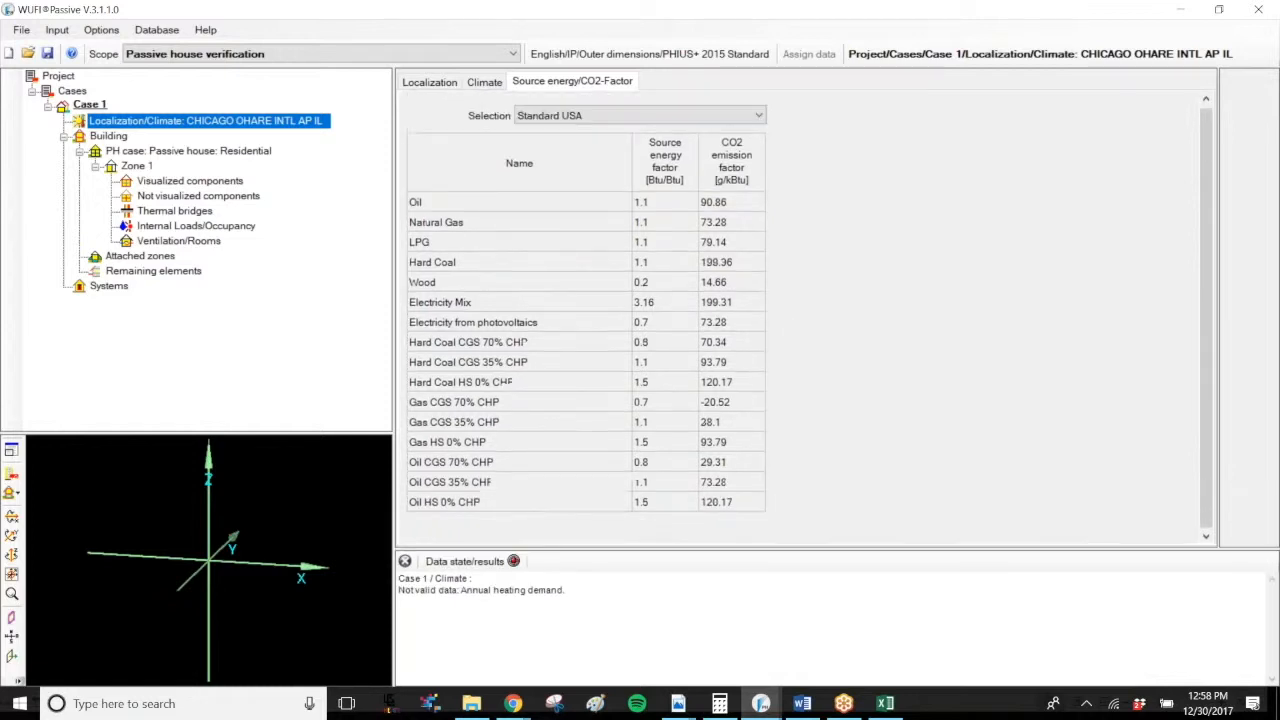
pyautogui.click(667, 220)
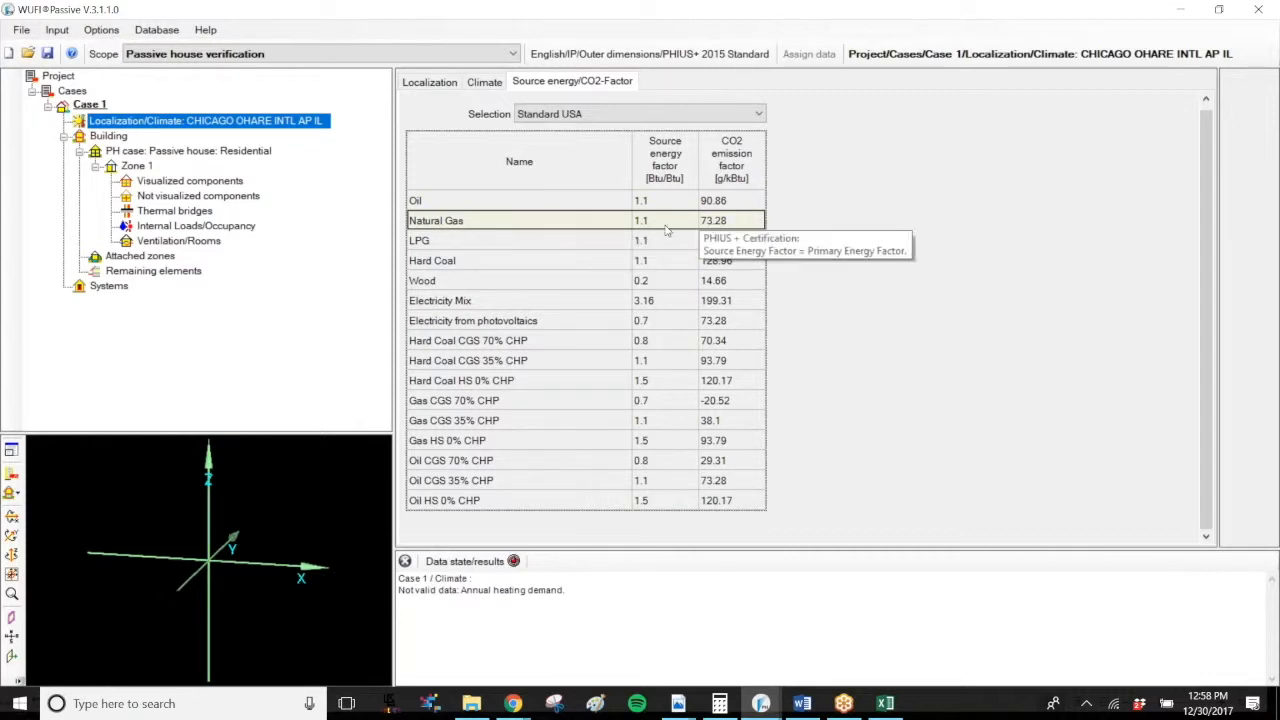
pyautogui.click(660, 300)
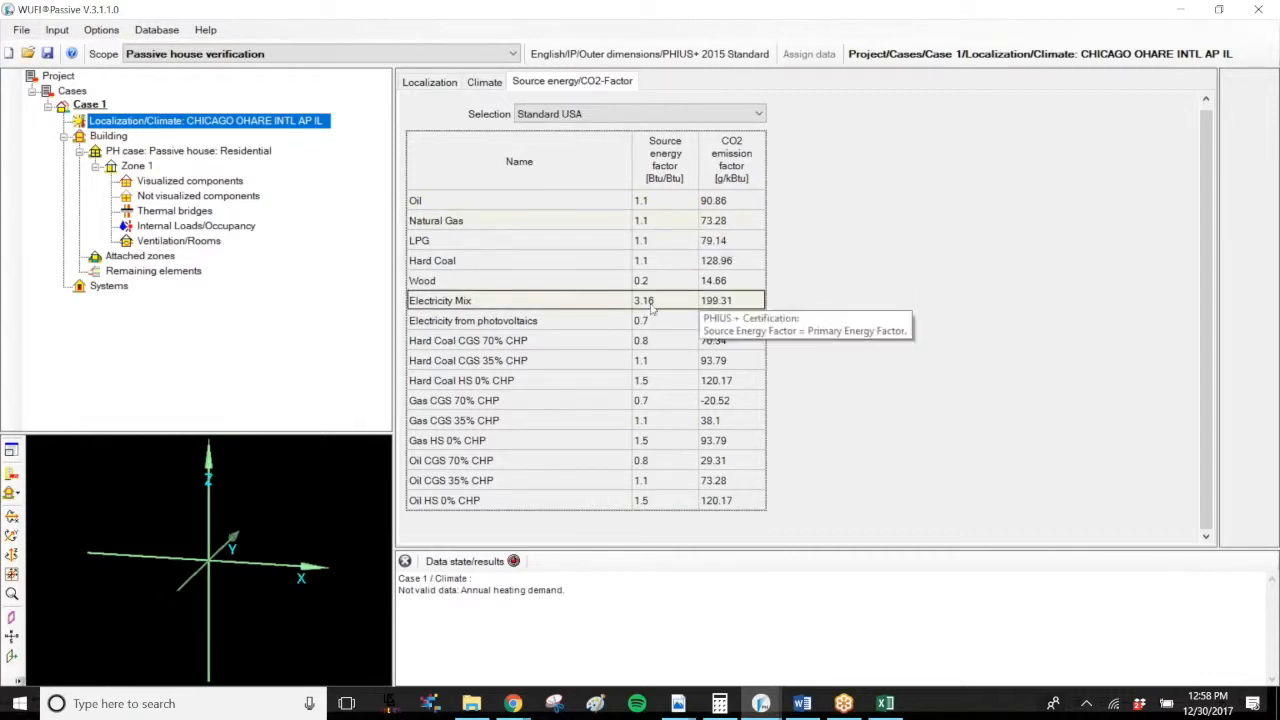
# Step: Compare the Standard Germany and Standard Italy source energy/CO2 factor sets, returning the selection to Standard USA
pyautogui.click(620, 114)
pyautogui.click(616, 142)
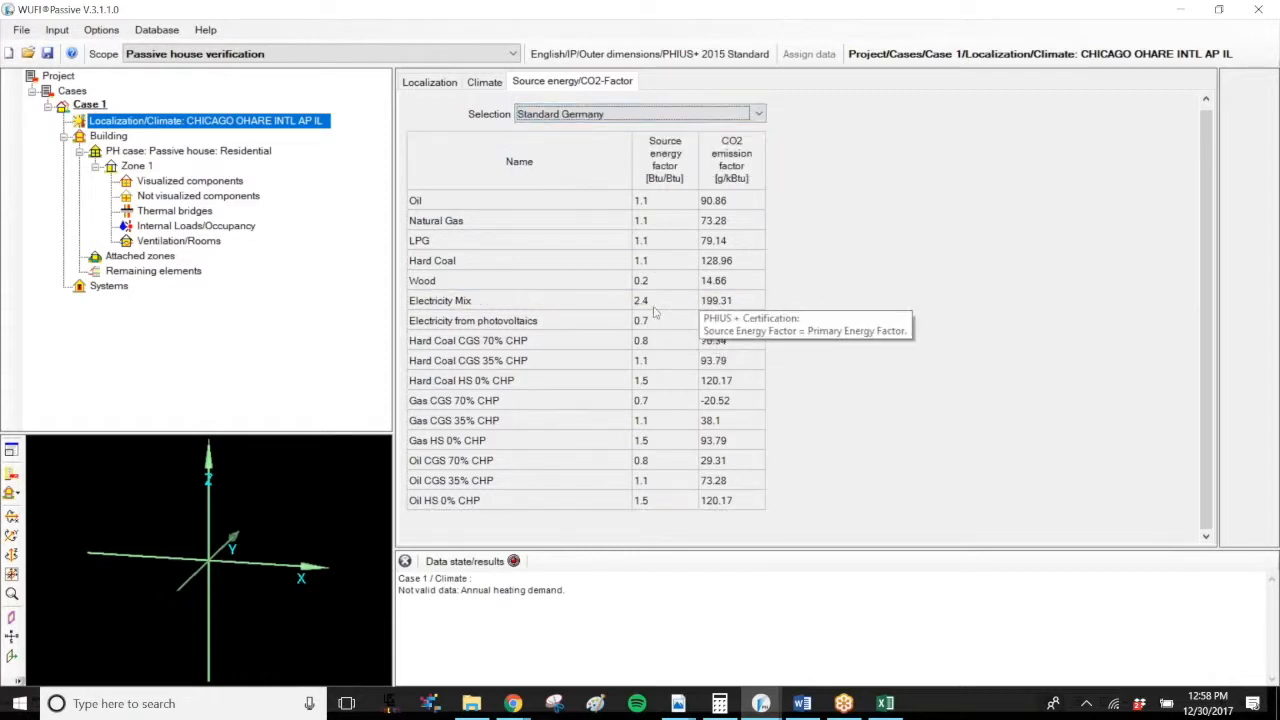
pyautogui.click(641, 114)
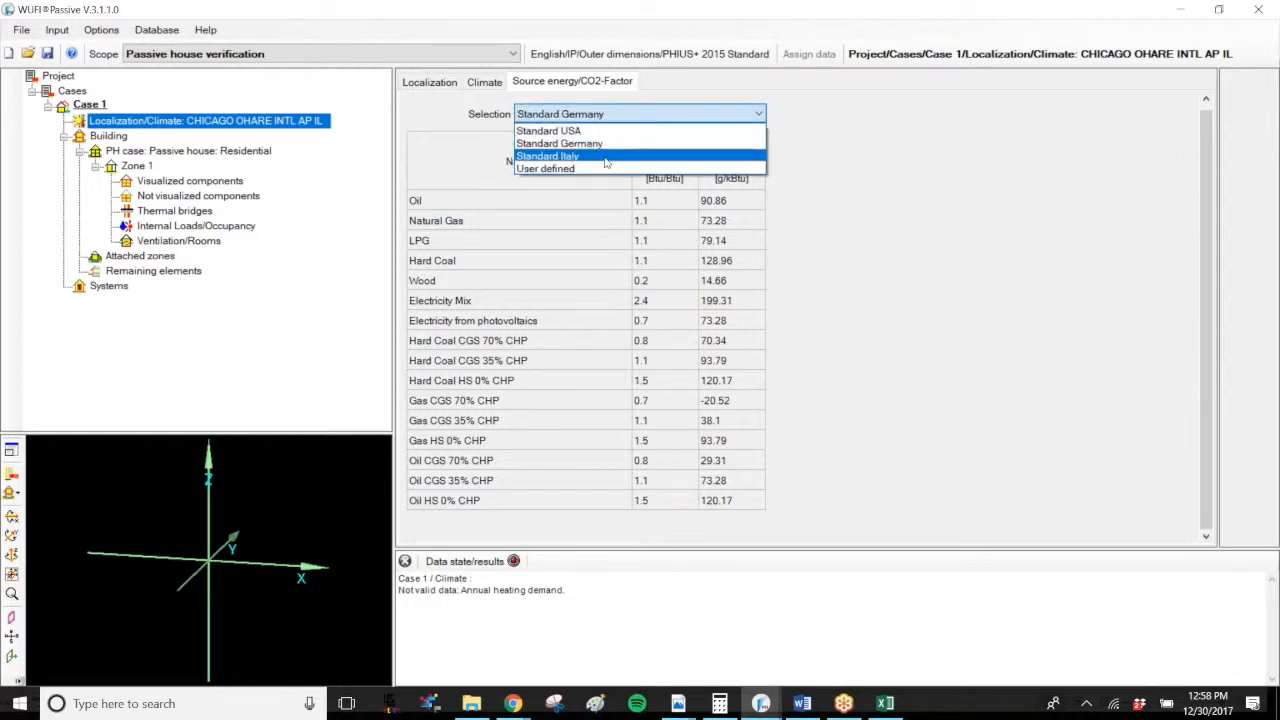
pyautogui.click(634, 144)
pyautogui.click(632, 115)
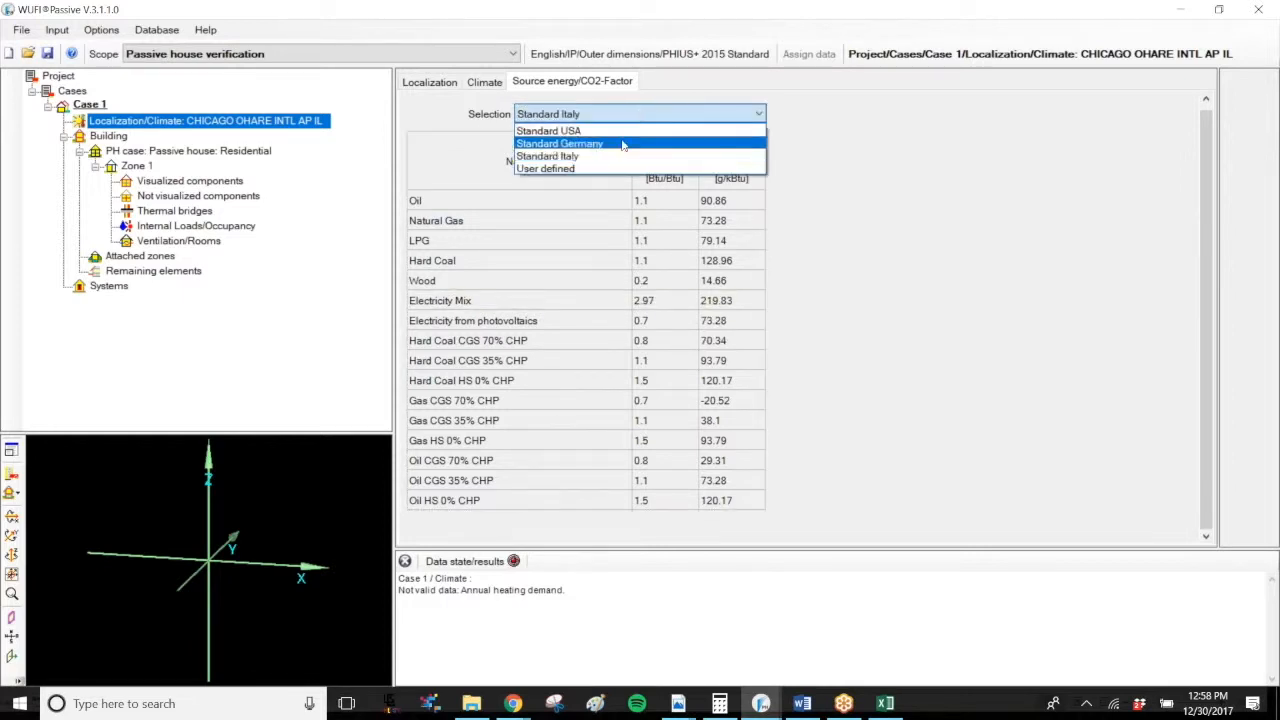
pyautogui.click(624, 128)
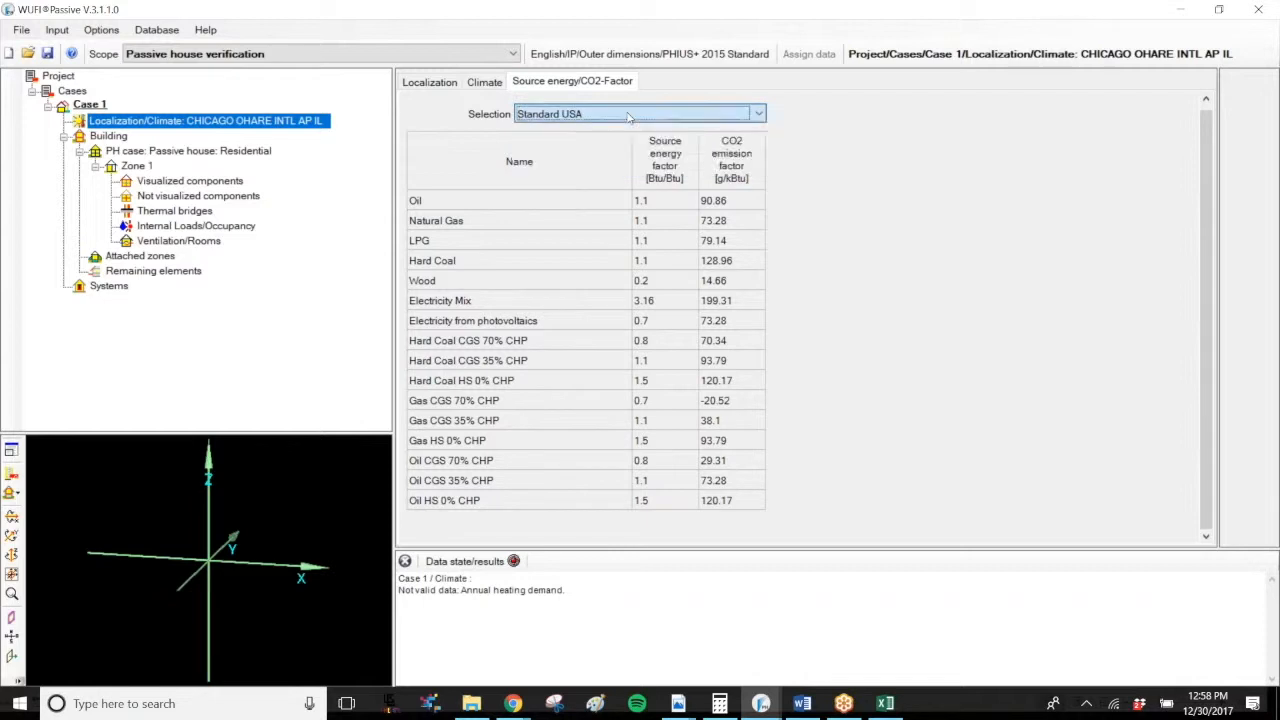
# Step: Keep Standard USA as the source energy/CO2 factor set and check its Electricity Mix source energy factor
pyautogui.click(628, 116)
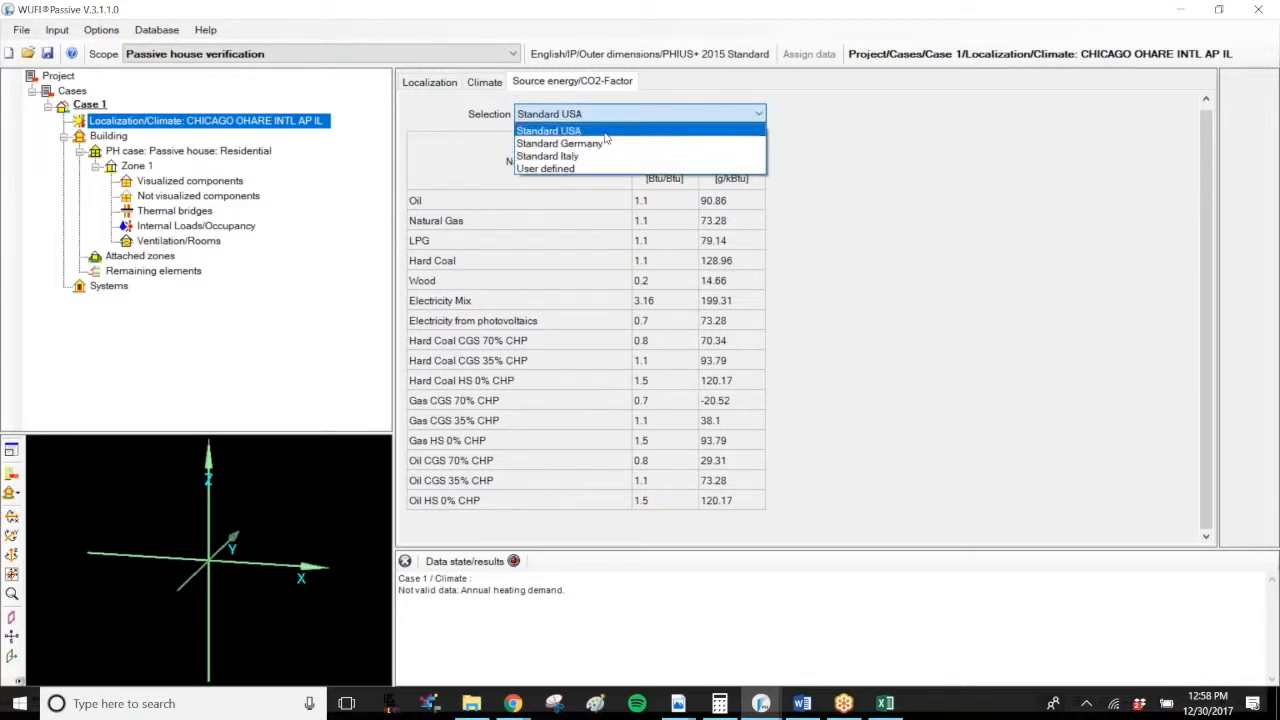
pyautogui.click(600, 131)
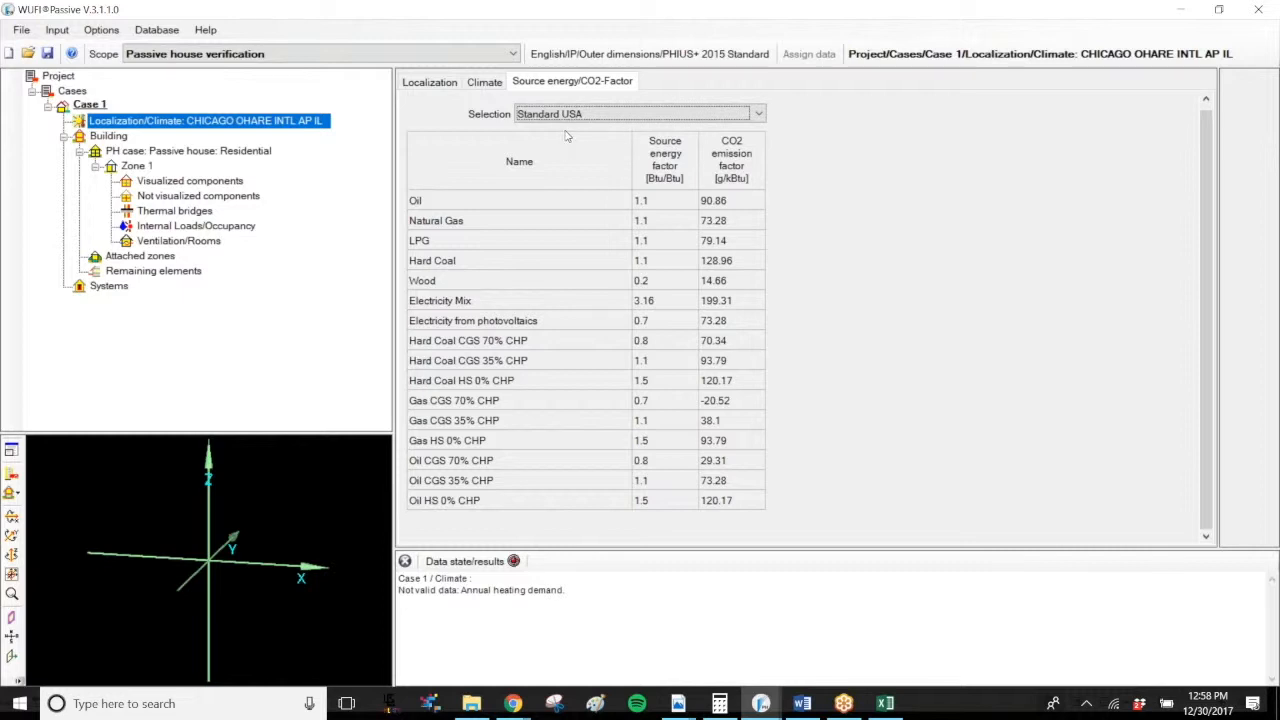
pyautogui.click(666, 301)
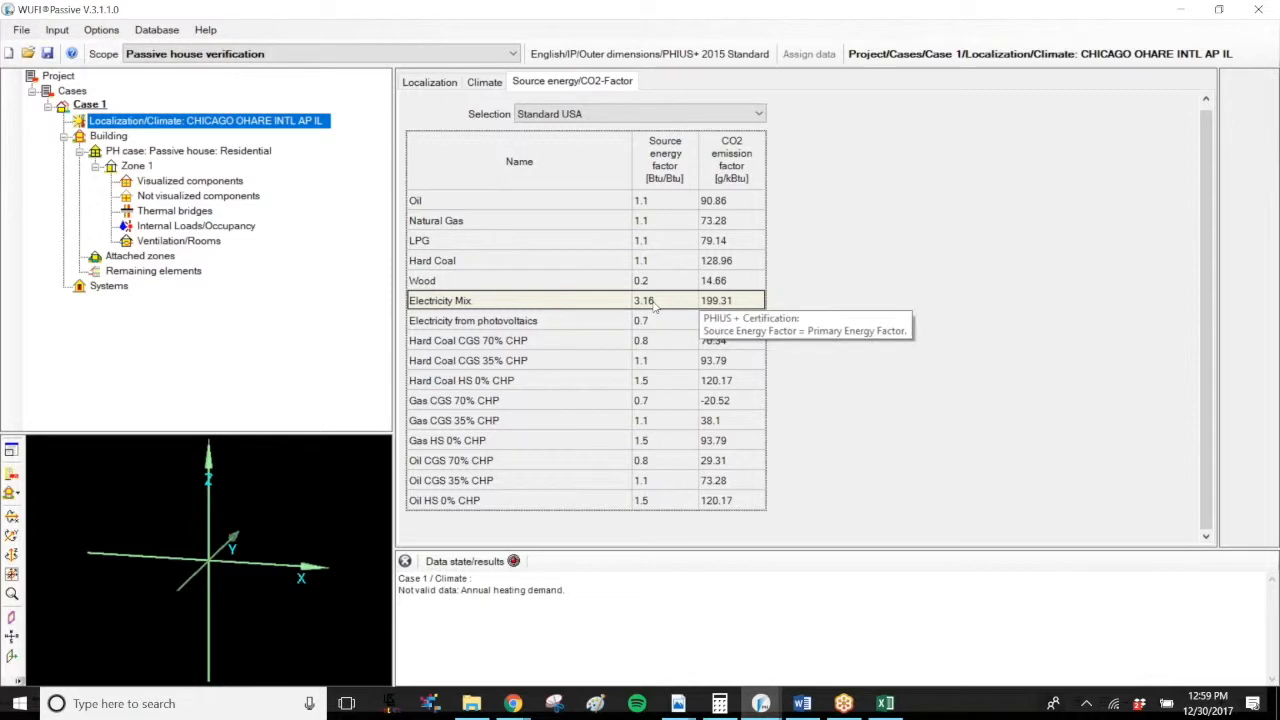
# Step: Switch the source energy/CO2 factors to User defined and go through the source energy factor cells from Oil to Oil HS 0% CHP and back
pyautogui.click(633, 115)
pyautogui.click(560, 168)
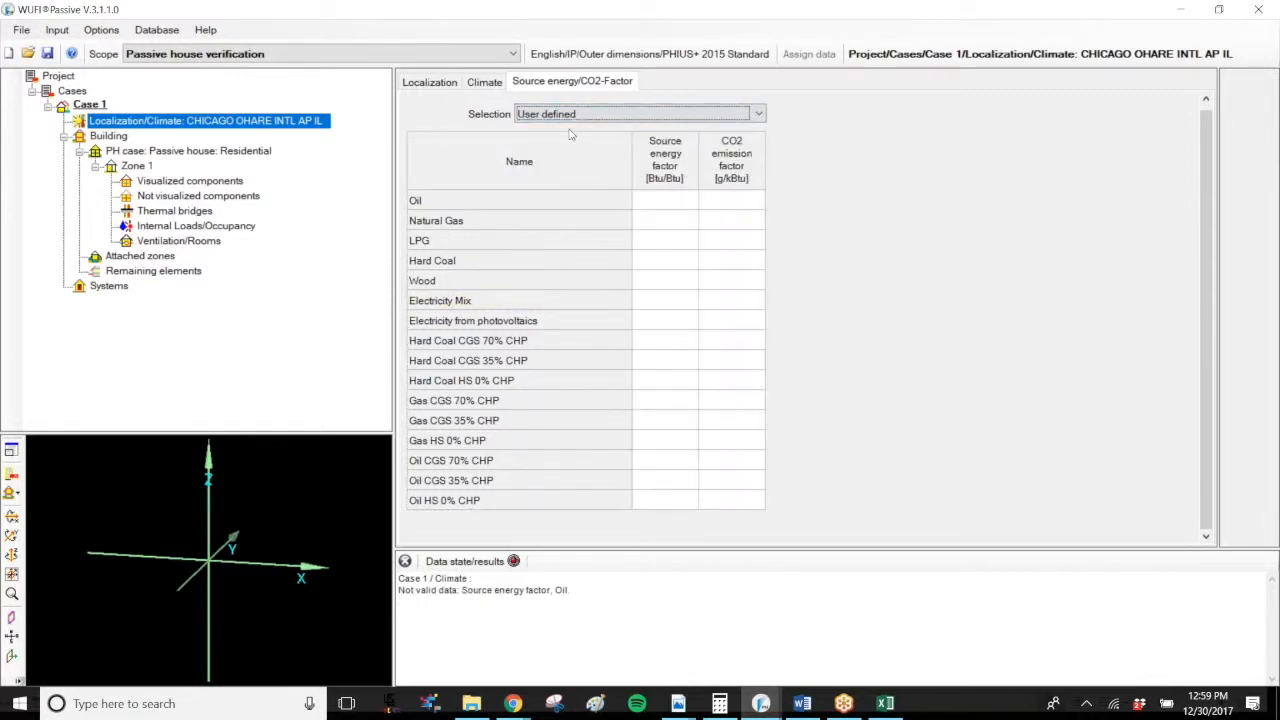
pyautogui.click(665, 200)
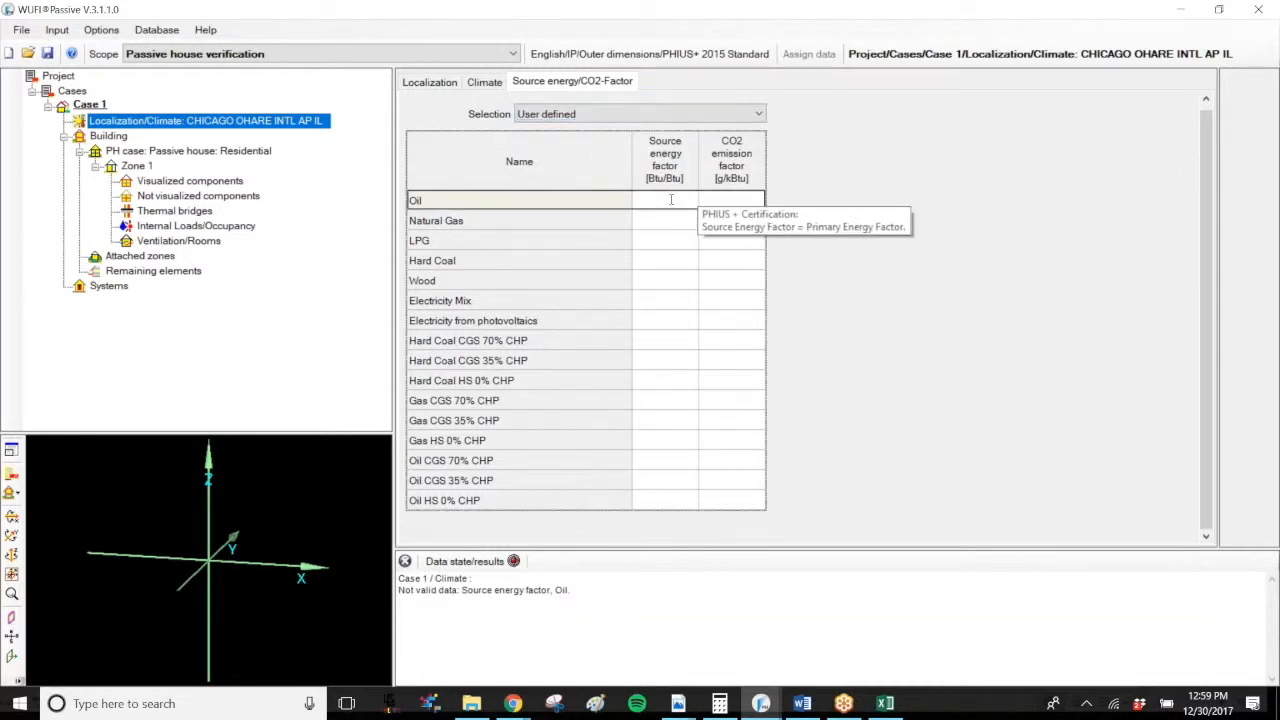
pyautogui.press('Down')
pyautogui.press('Down')
pyautogui.press('Down')
pyautogui.press('Down')
pyautogui.press('Down')
pyautogui.press('Down')
pyautogui.press('Down')
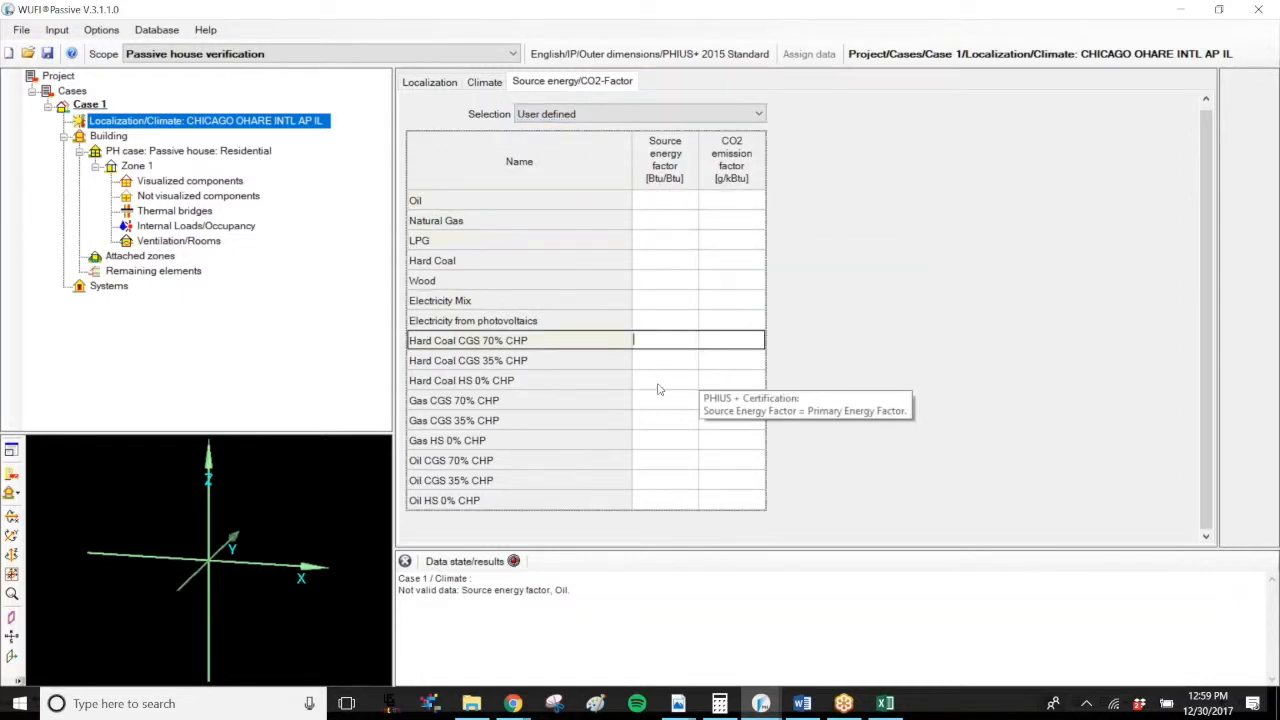
pyautogui.press('Down')
pyautogui.press('Down')
pyautogui.press('Down')
pyautogui.press('Down')
pyautogui.press('Down')
pyautogui.press('Down')
pyautogui.press('Down')
pyautogui.press('Down')
pyautogui.press('Up')
pyautogui.press('Up')
pyautogui.press('Up')
pyautogui.press('Up')
pyautogui.press('Up')
pyautogui.press('Up')
pyautogui.press('Up')
pyautogui.press('Up')
pyautogui.press('Up')
pyautogui.press('Up')
pyautogui.press('Up')
pyautogui.press('Up')
pyautogui.press('Up')
pyautogui.press('Up')
pyautogui.press('Up')
# Step: Enter user-defined source energy factors of 2 for Electricity Mix and 1.1 for Natural Gas
pyautogui.click(652, 298)
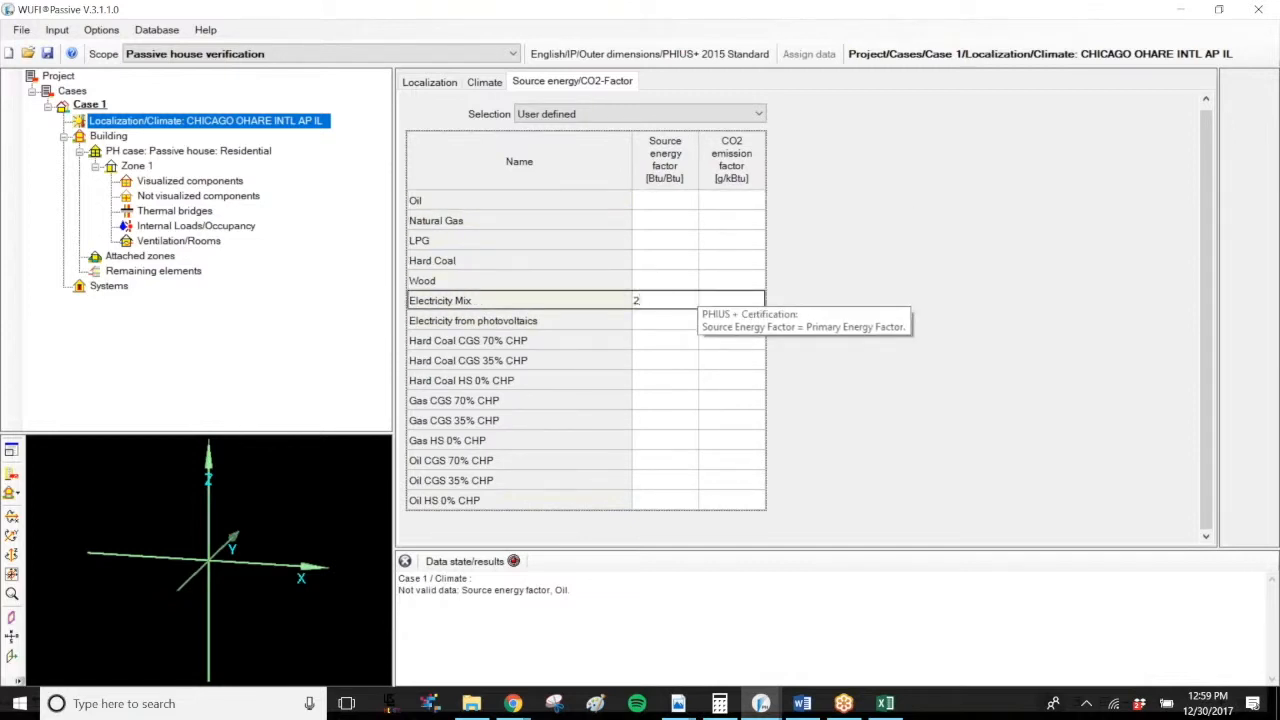
pyautogui.click(660, 222)
pyautogui.write('1.1')
pyautogui.click(662, 244)
pyautogui.press('Down')
pyautogui.press('Up')
pyautogui.press('Up')
pyautogui.press('Up')
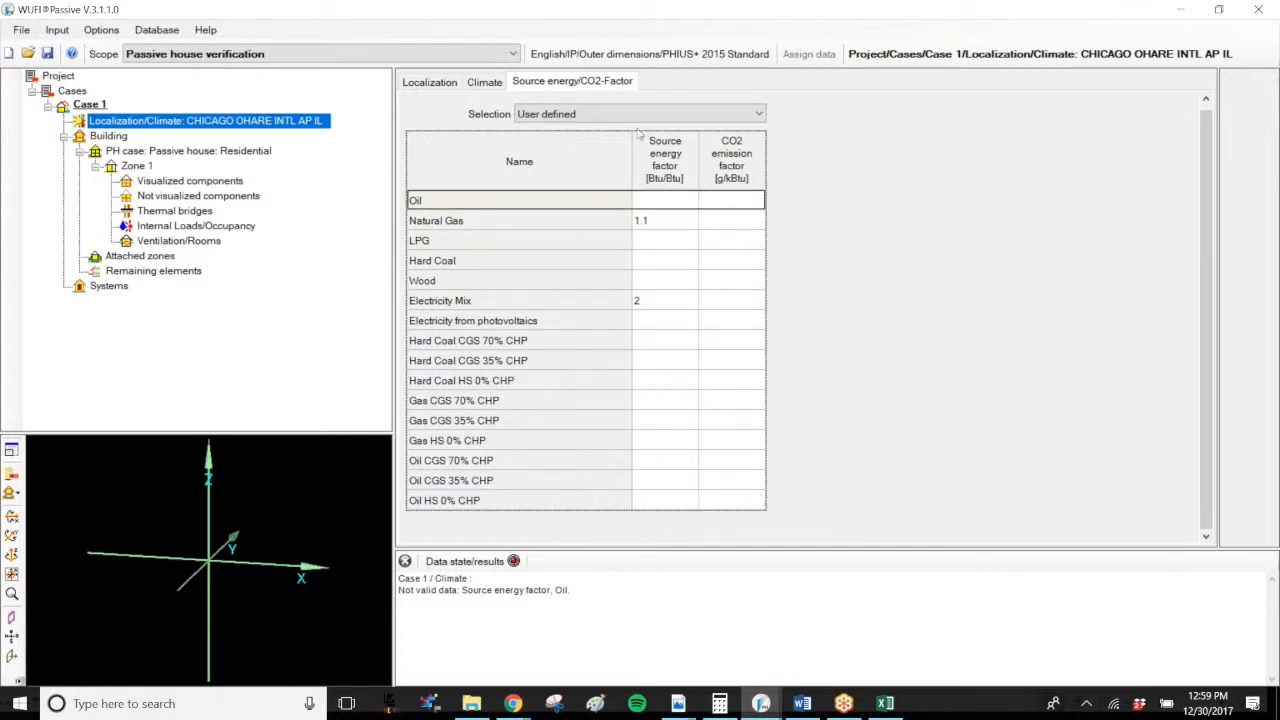
# Step: Set the source energy/CO2 factor selection back to Standard USA and select the Electricity Mix row
pyautogui.click(597, 115)
pyautogui.click(585, 127)
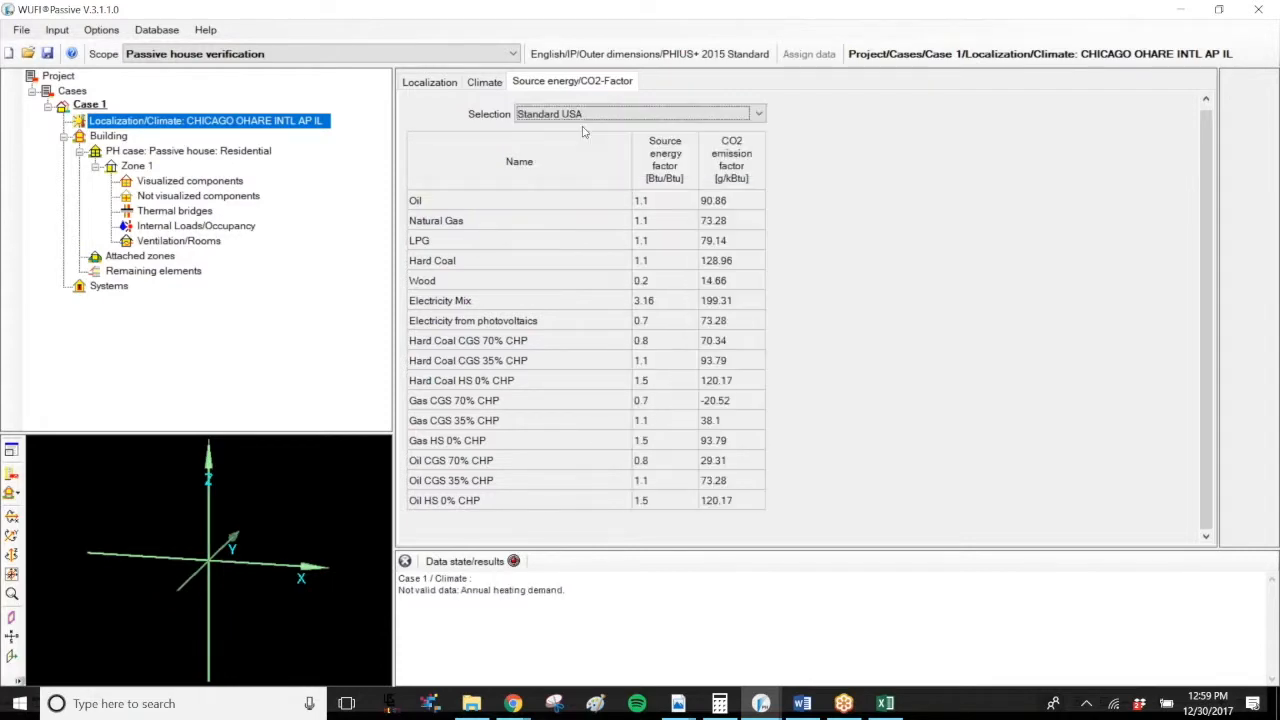
pyautogui.click(680, 305)
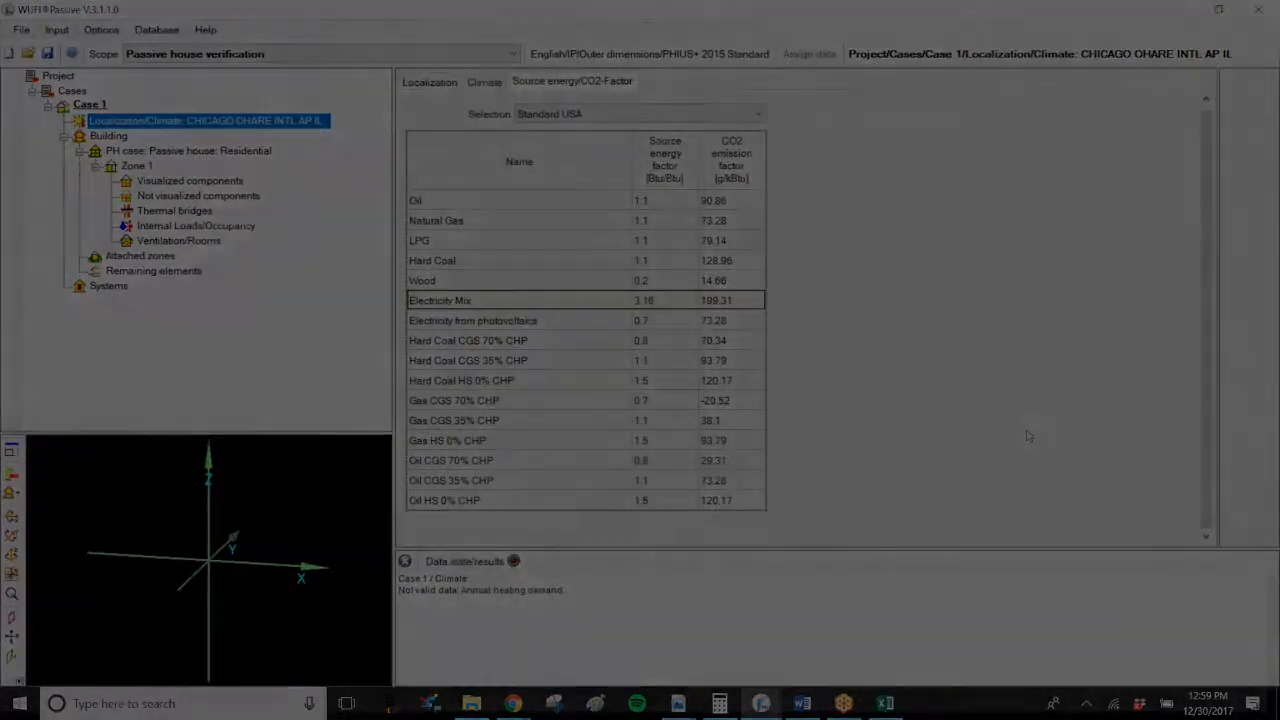